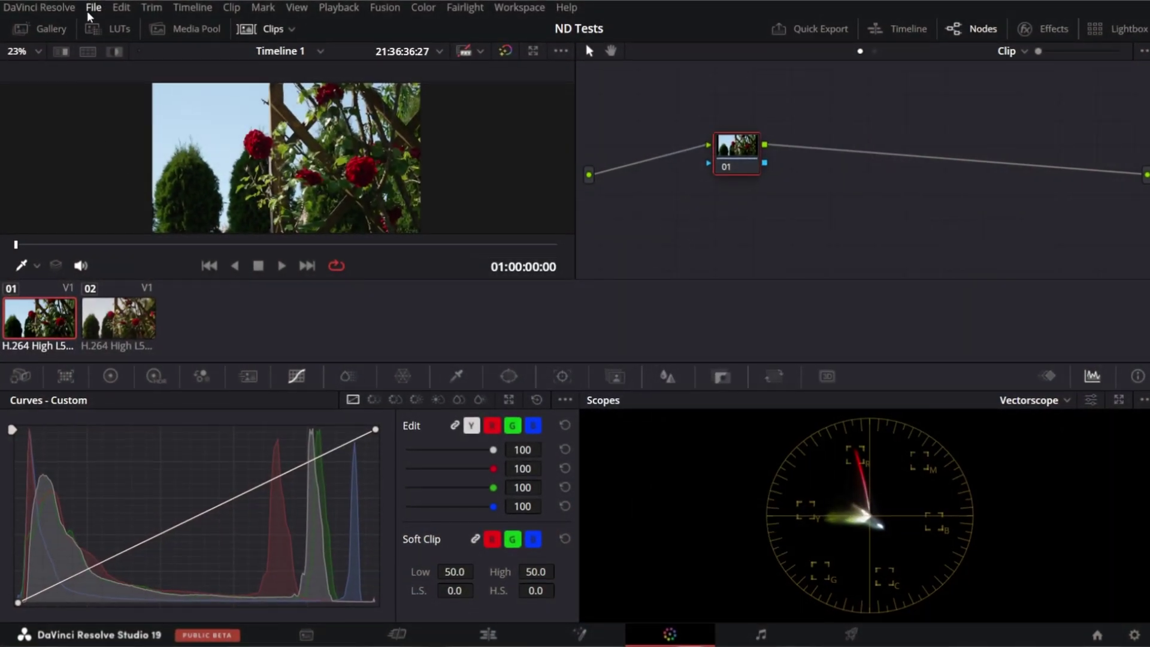
Bring up Project Settings on the Color Management page.
{"action": "left_click", "coordinate": [93, 8]}
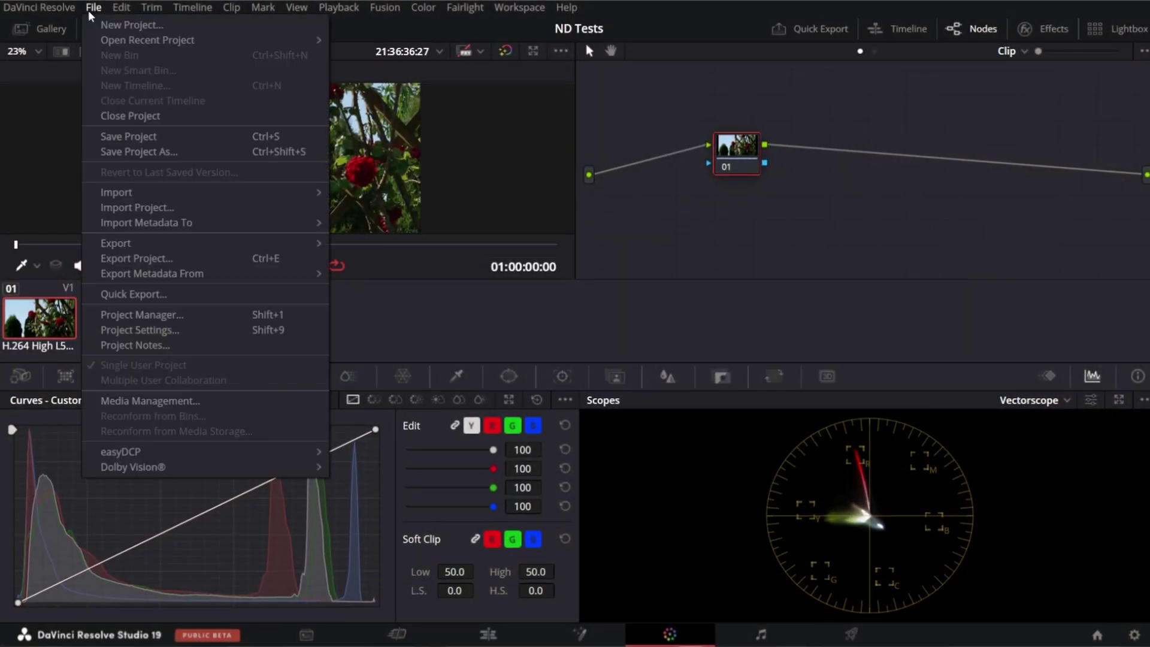
{"action": "left_click", "coordinate": [127, 331]}
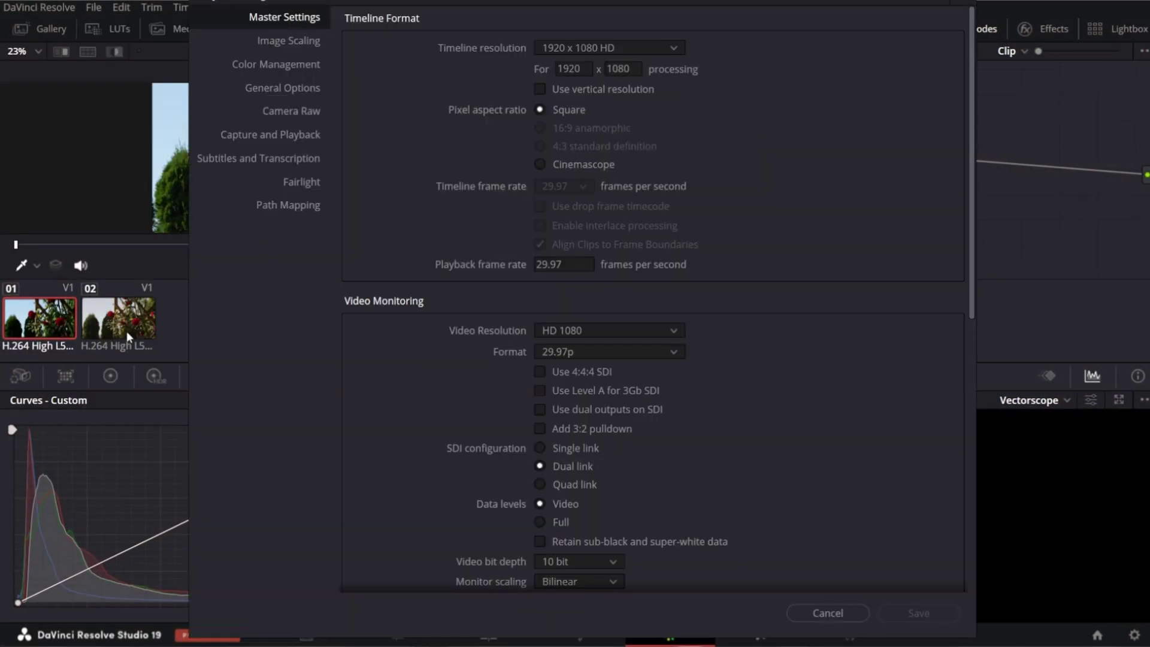
{"action": "left_click", "coordinate": [156, 169]}
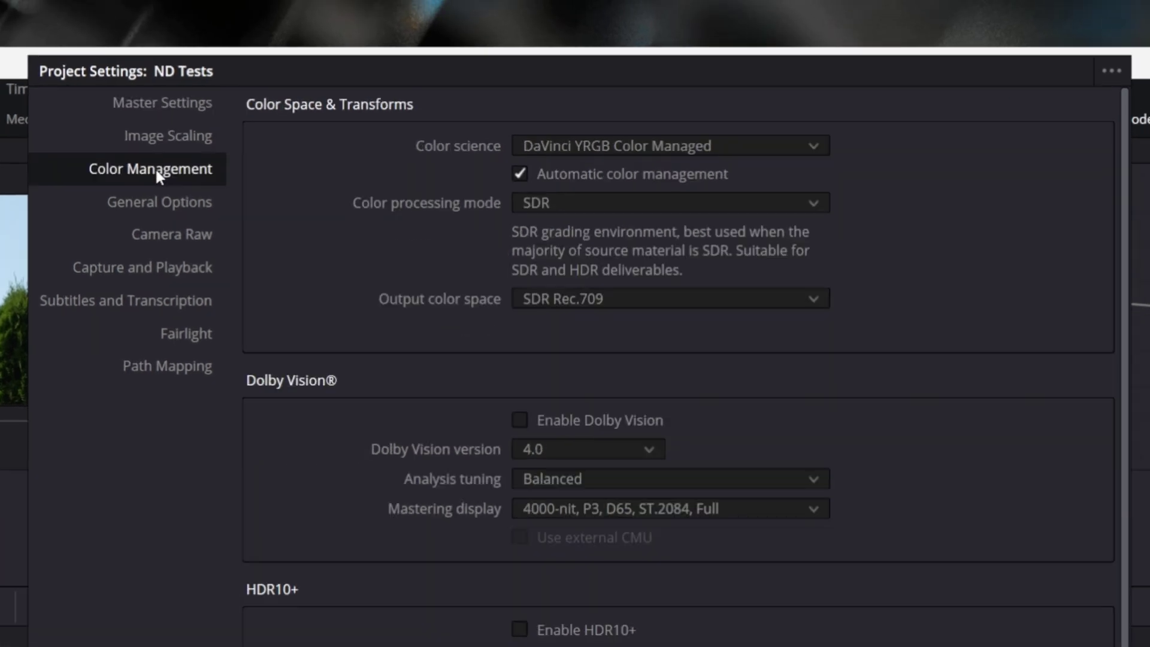
Review the Color science and Output color space choices, then cancel without changes.
{"action": "left_click", "coordinate": [599, 148]}
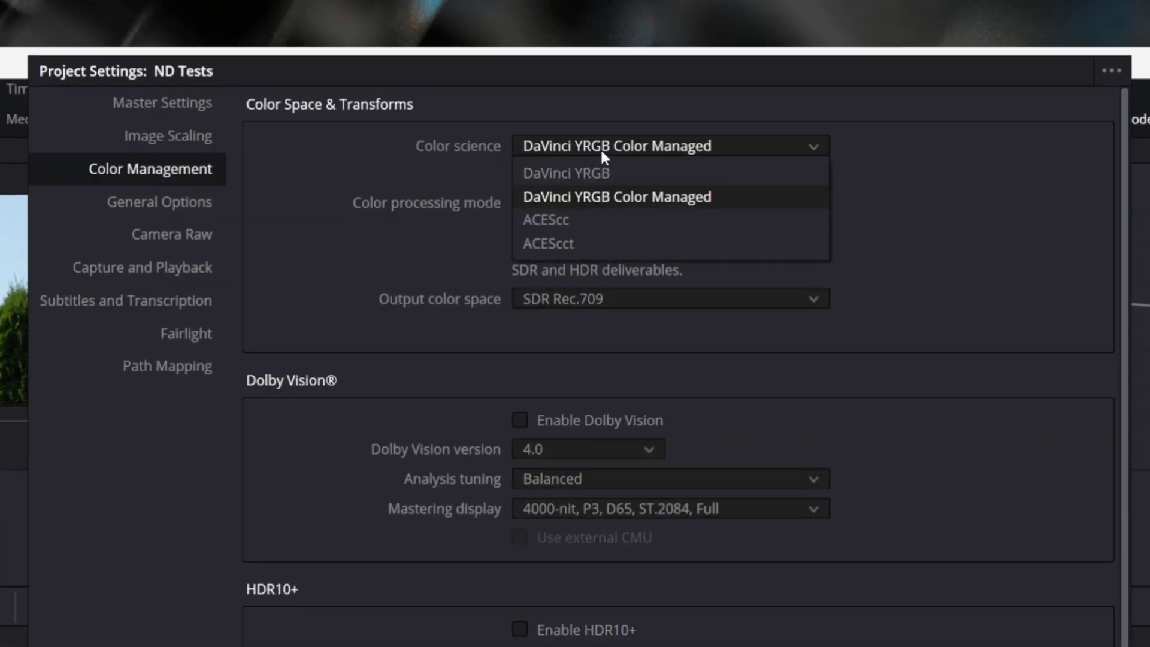
{"action": "left_click", "coordinate": [592, 300]}
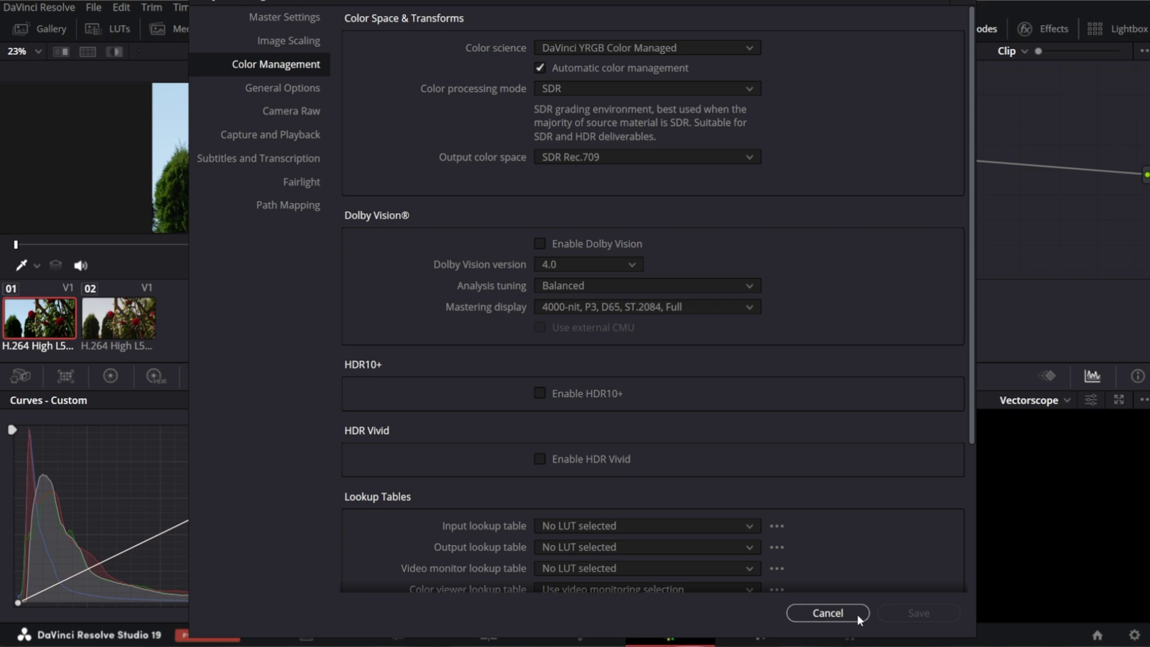
{"action": "left_click", "coordinate": [841, 613]}
Switch between clips 02 and 01 in the thumbnail timeline and play clip 01.
{"action": "left_click", "coordinate": [98, 327]}
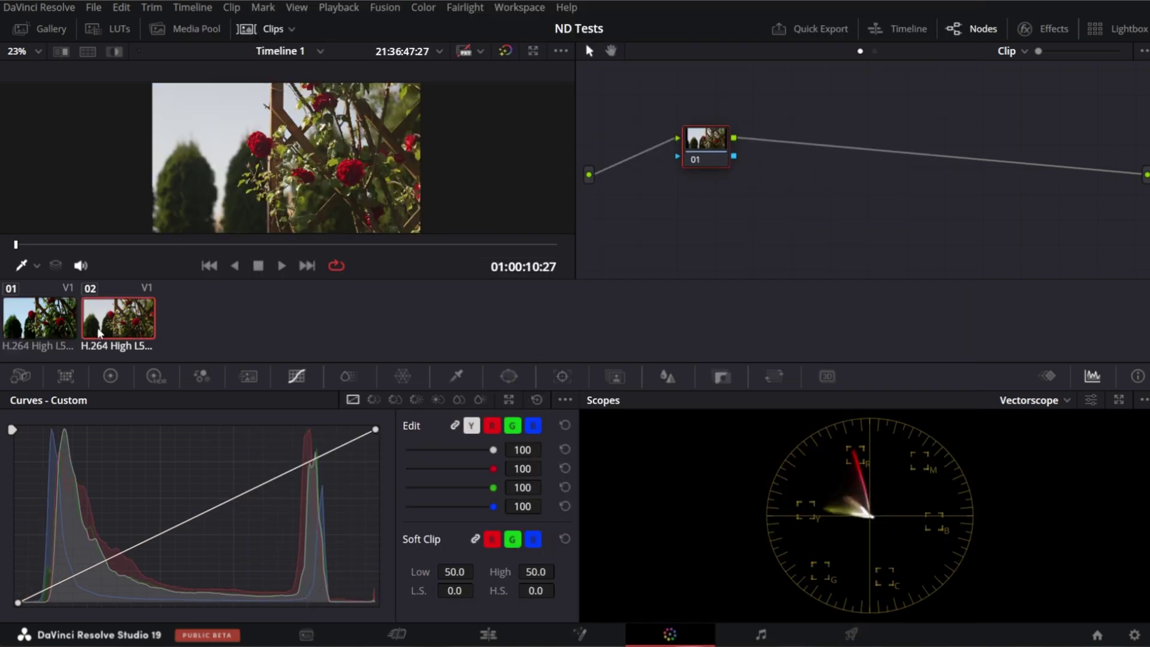
{"action": "left_click", "coordinate": [47, 322]}
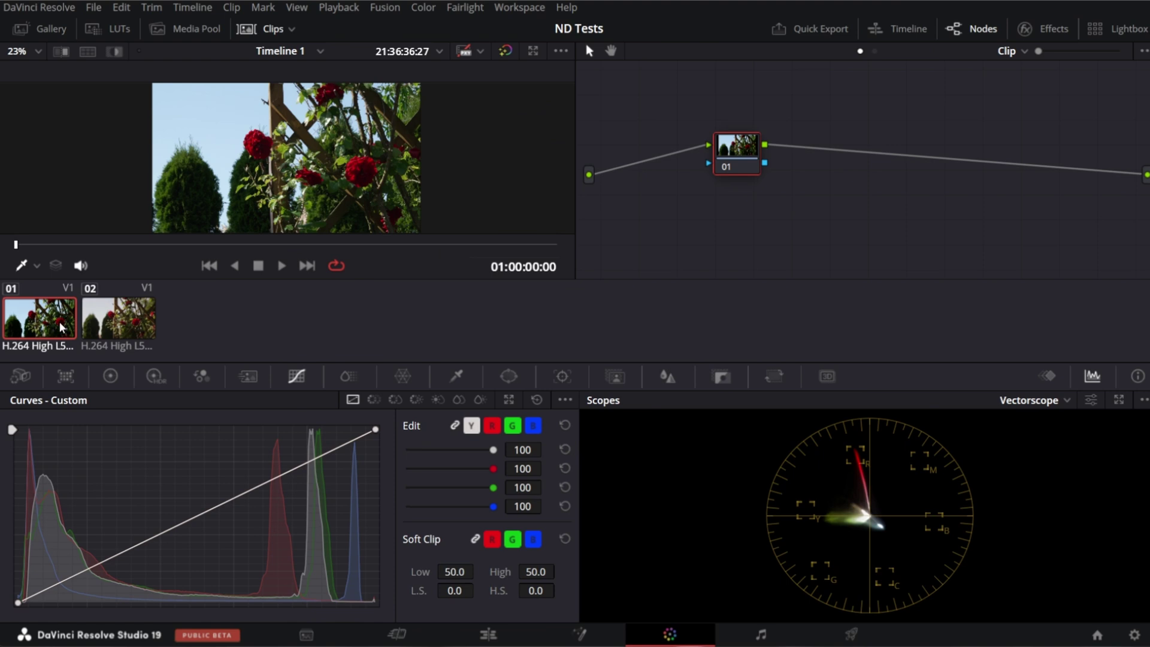
{"action": "key", "text": "Down"}
{"action": "left_click", "coordinate": [28, 314]}
{"action": "key", "text": "space"}
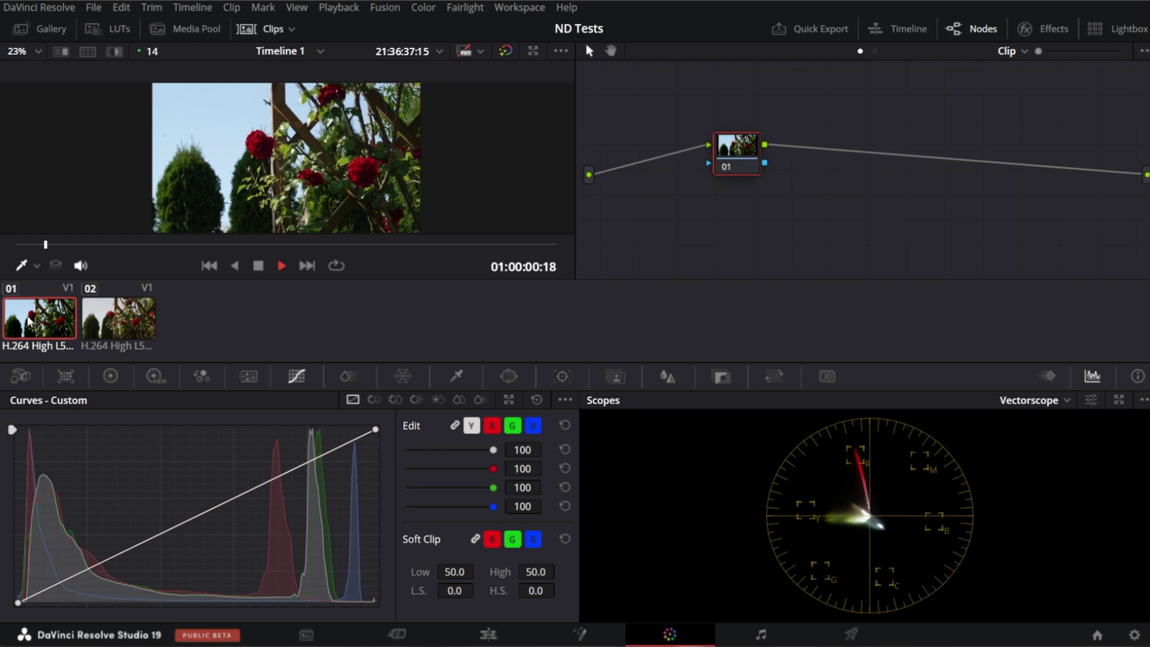
Watch playback in the enlarged Shift+F viewer, then return to the grading layout.
{"action": "key", "text": "shift+f"}
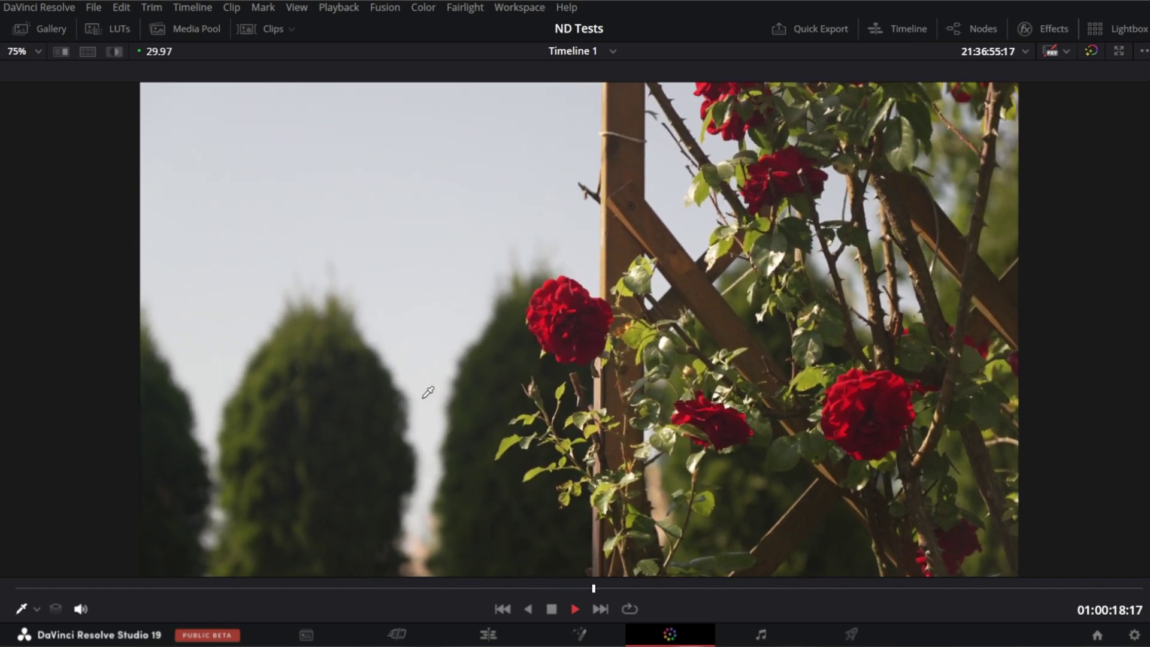
{"action": "key", "text": "shift+f"}
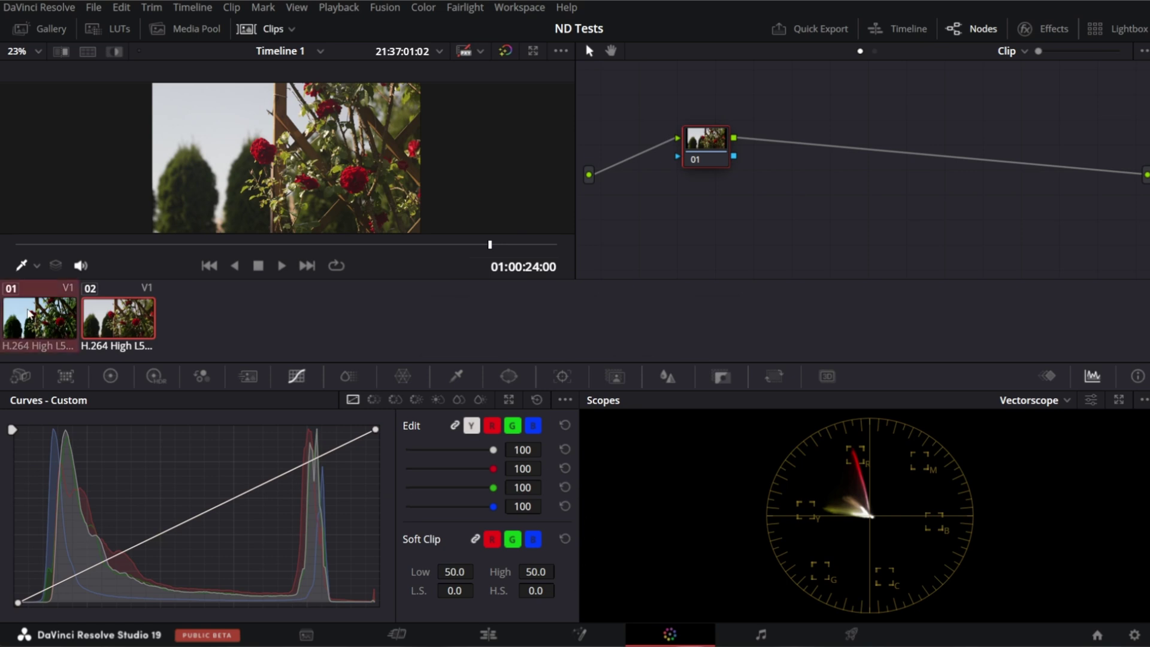
Set the viewer to a Split Screen comparison of the selected clips.
{"action": "left_click", "coordinate": [560, 50]}
{"action": "mouse_move", "coordinate": [600, 124]}
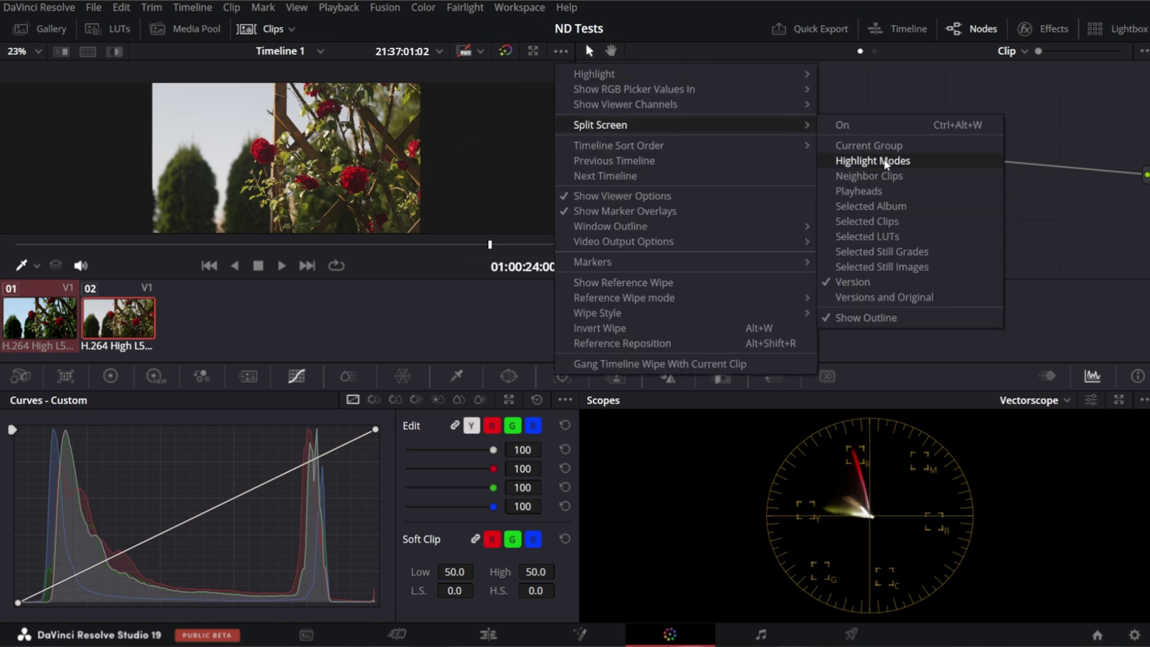
{"action": "left_click", "coordinate": [867, 221]}
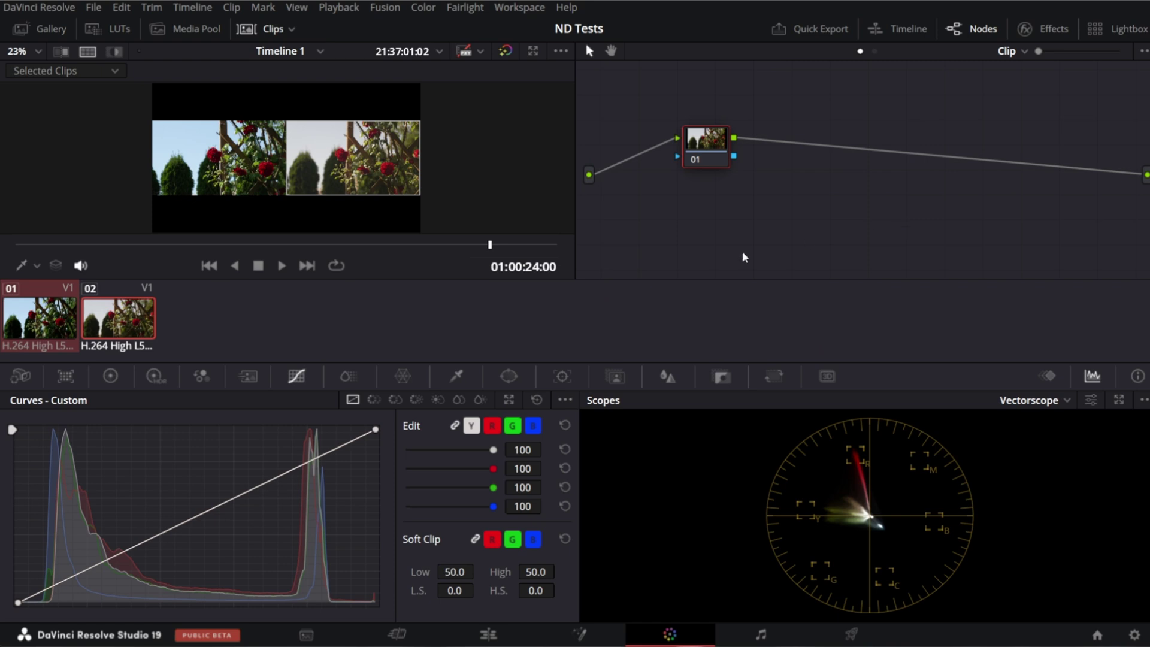
Play the side-by-side comparison in the enlarged viewer, then return to the layout.
{"action": "key", "text": "shift+f"}
{"action": "scroll", "coordinate": [551, 375], "scroll_direction": "up", "scroll_amount": 2}
{"action": "scroll", "coordinate": [551, 375], "scroll_direction": "up", "scroll_amount": 2}
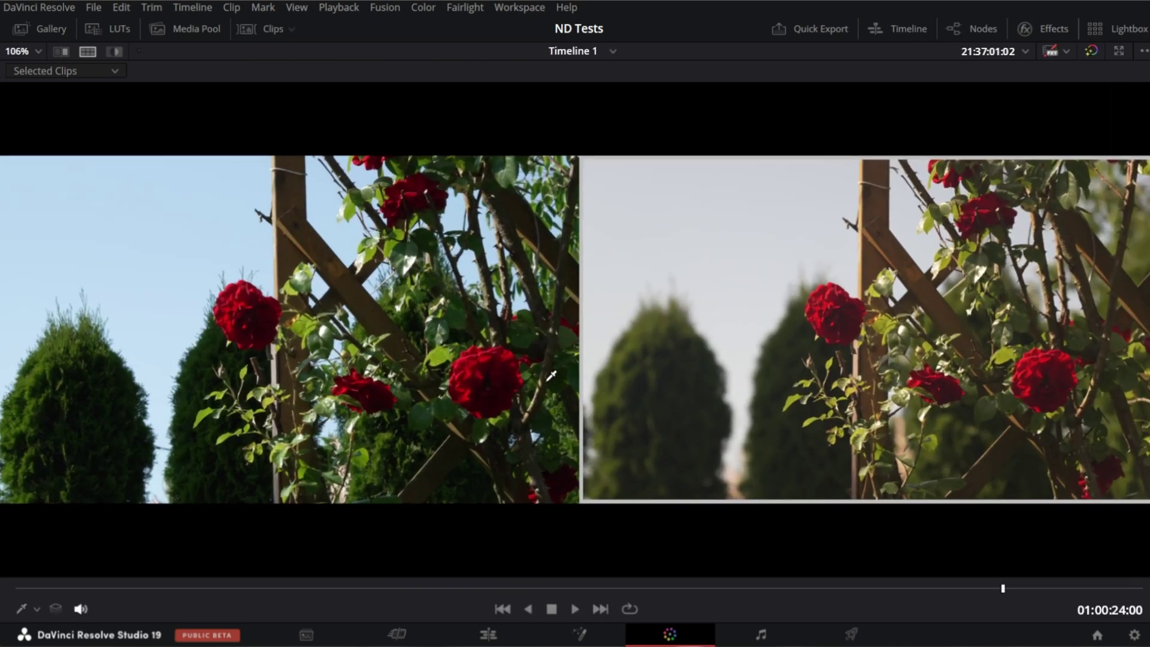
{"action": "scroll", "coordinate": [551, 375], "scroll_direction": "up", "scroll_amount": 2}
{"action": "scroll", "coordinate": [551, 375], "scroll_direction": "up", "scroll_amount": 2}
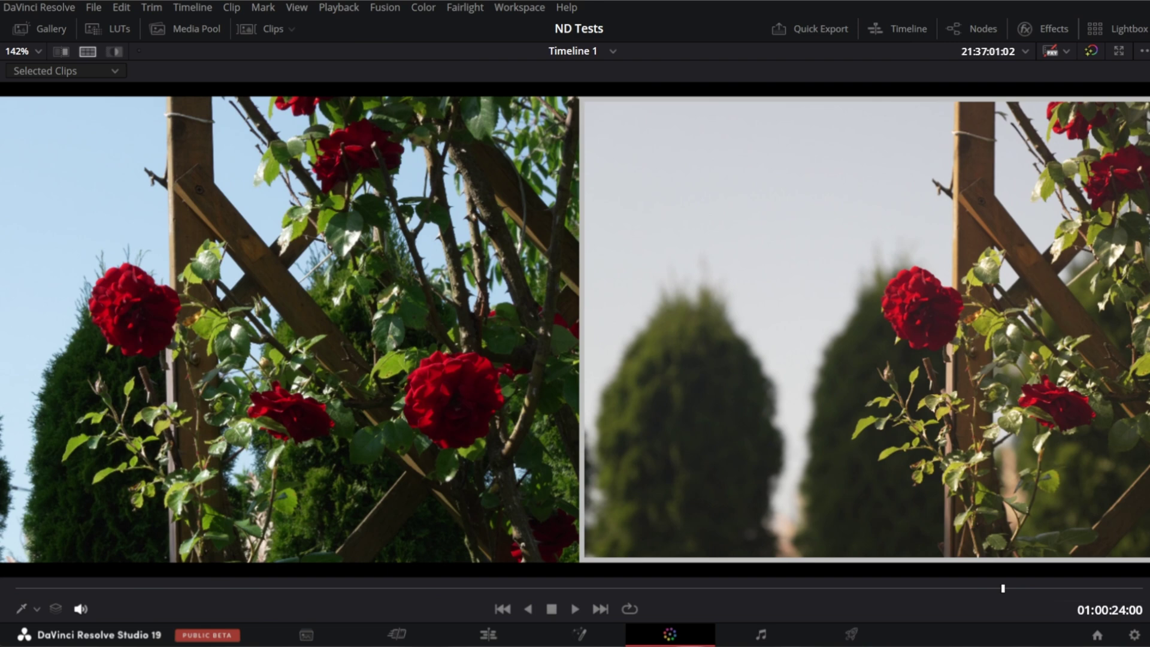
{"action": "left_click", "coordinate": [575, 609]}
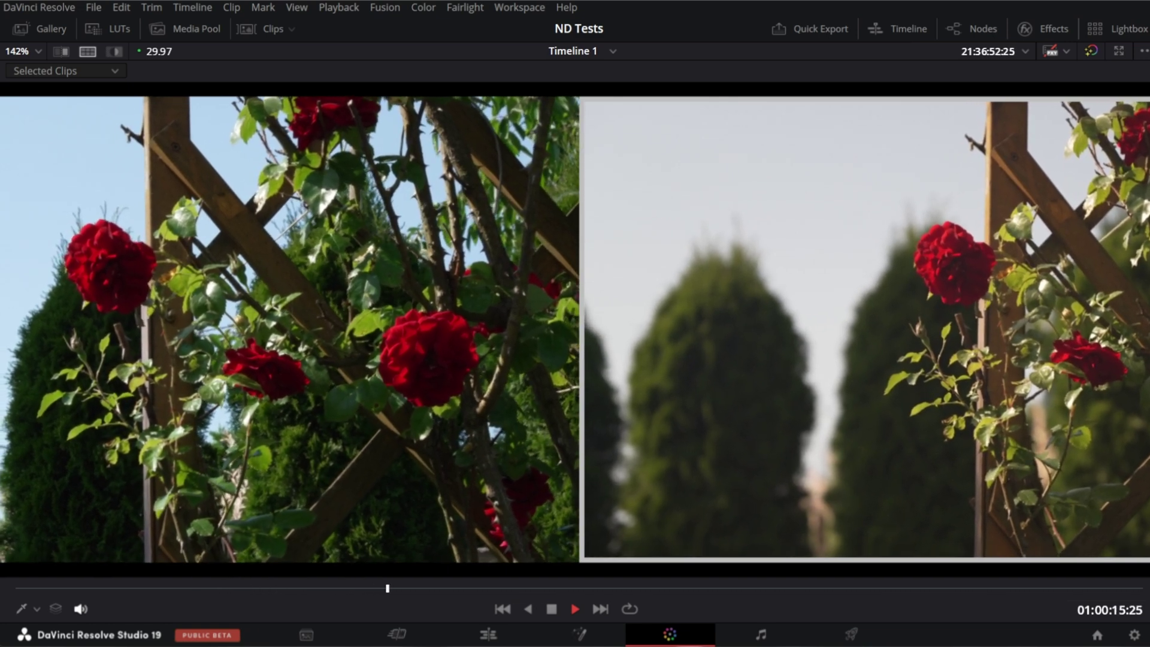
{"action": "key", "text": "shift+f"}
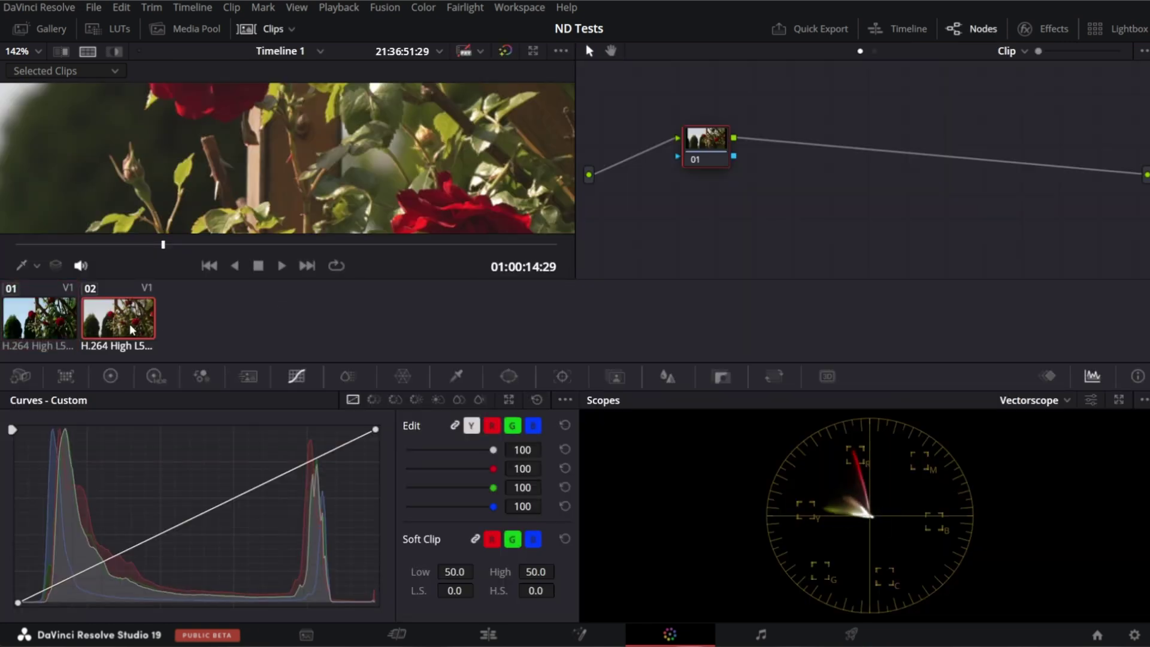
{"action": "scroll", "coordinate": [360, 157], "scroll_direction": "down", "scroll_amount": 5}
Add serial nodes to clip 02 and label the first two Exp and Bal.
{"action": "key", "text": "alt+s"}
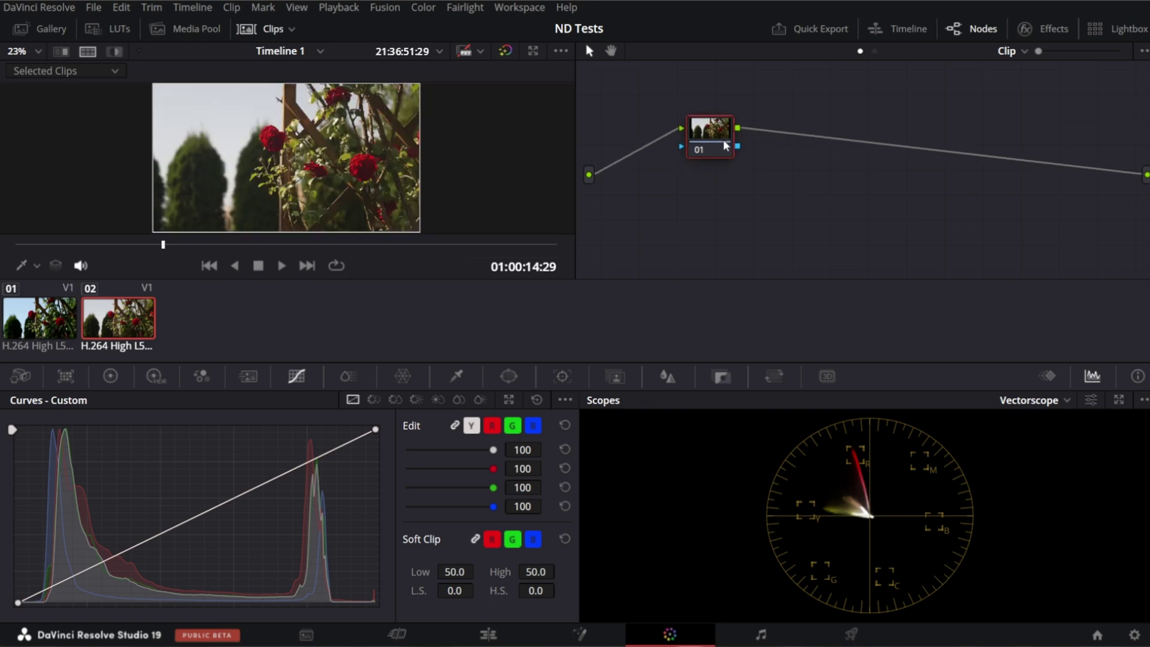
{"action": "key", "text": "alt+s"}
{"action": "key", "text": "alt+s"}
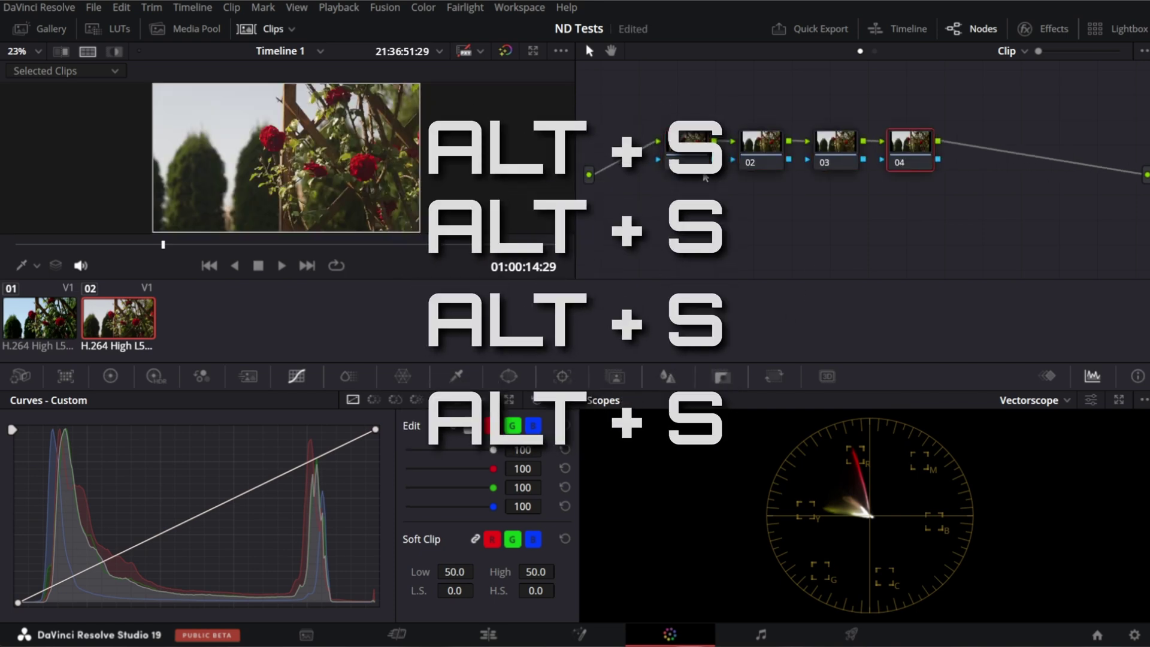
{"action": "right_click", "coordinate": [690, 140]}
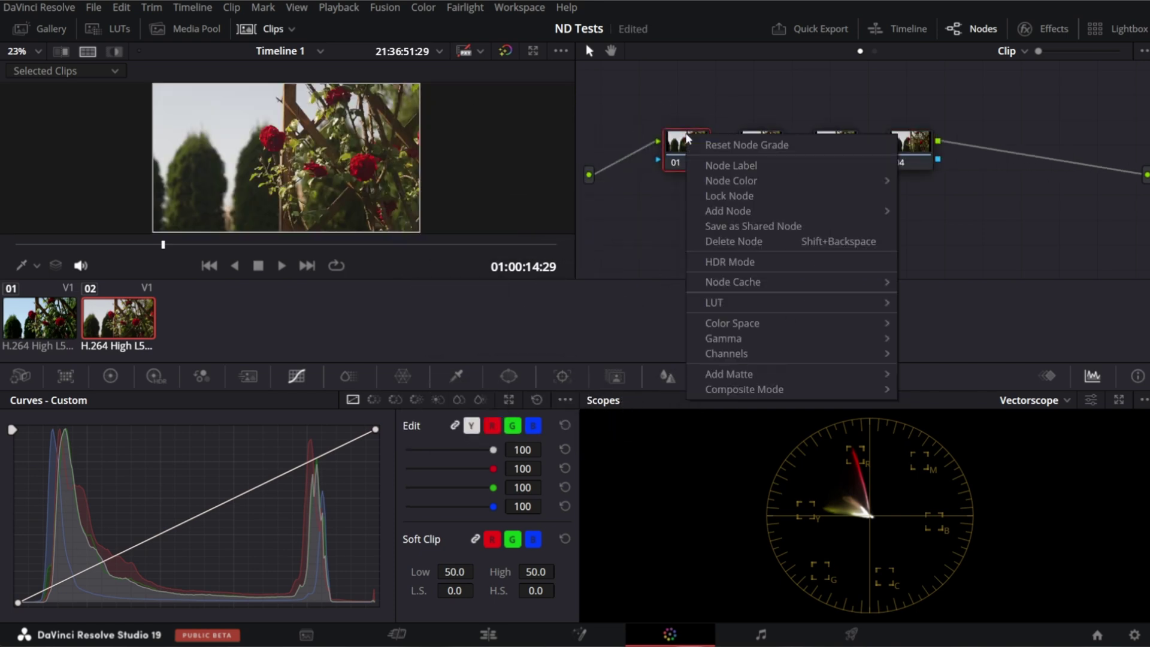
{"action": "left_click", "coordinate": [730, 165]}
{"action": "type", "text": "Exp"}
{"action": "key", "text": "Return"}
{"action": "right_click", "coordinate": [766, 137]}
{"action": "left_click", "coordinate": [810, 167]}
{"action": "type", "text": "Bal"}
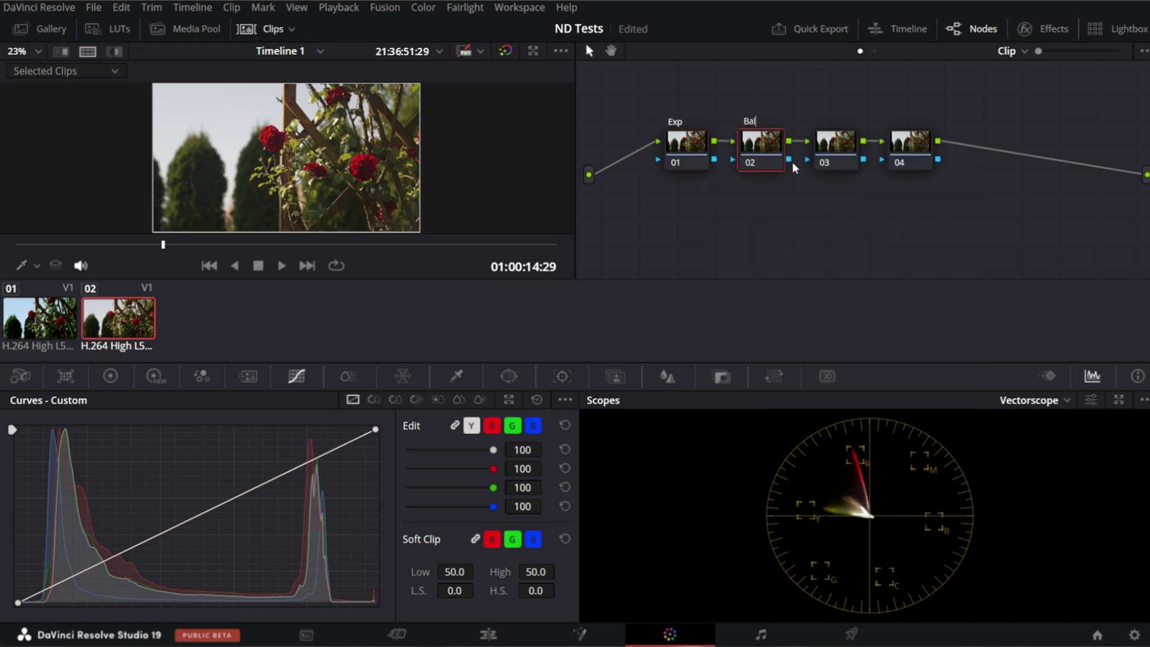
{"action": "key", "text": "Return"}
Label nodes 03 and 04 Contr and Sat, add a fifth node and label it Other.
{"action": "right_click", "coordinate": [836, 145]}
{"action": "left_click", "coordinate": [875, 178]}
{"action": "type", "text": "Contr"}
{"action": "key", "text": "Return"}
{"action": "right_click", "coordinate": [908, 143]}
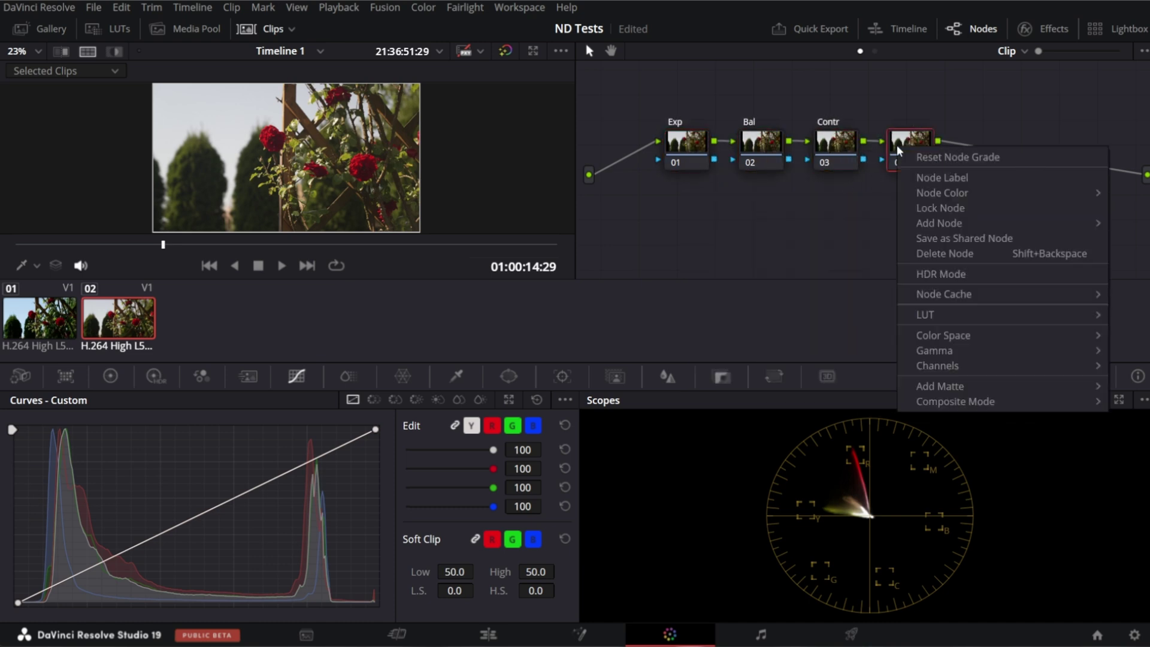
{"action": "left_click", "coordinate": [953, 177]}
{"action": "type", "text": "Sat"}
{"action": "key", "text": "Return"}
{"action": "key", "text": "alt+s"}
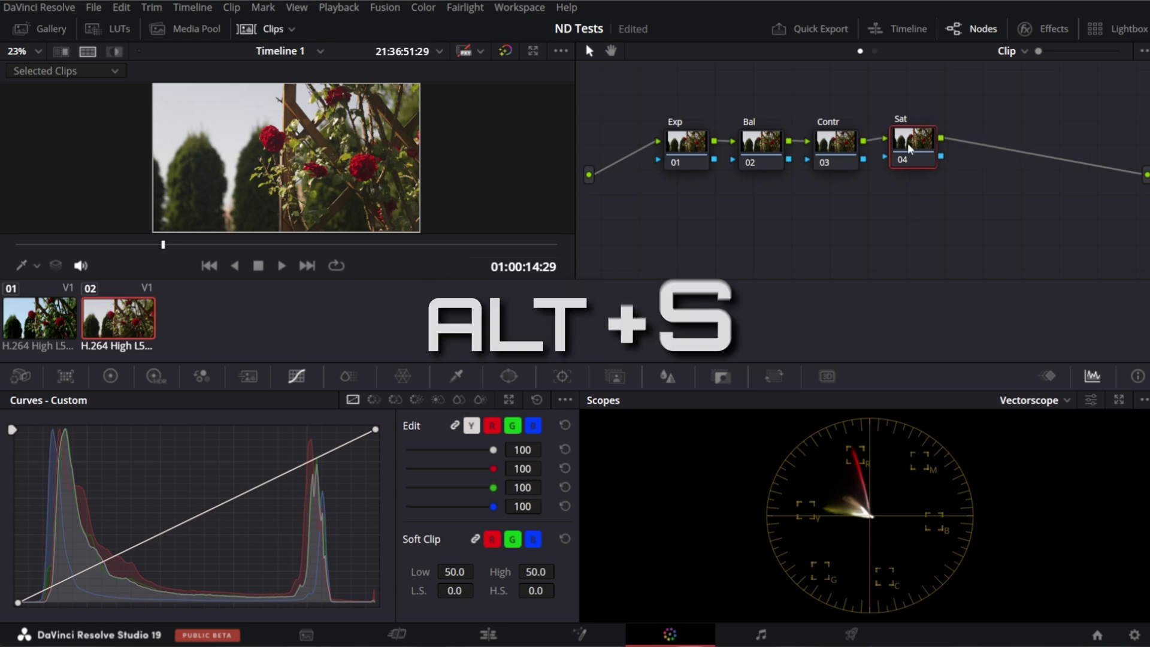
{"action": "right_click", "coordinate": [986, 142]}
{"action": "left_click", "coordinate": [1024, 175]}
{"action": "type", "text": "Other"}
{"action": "key", "text": "Return"}
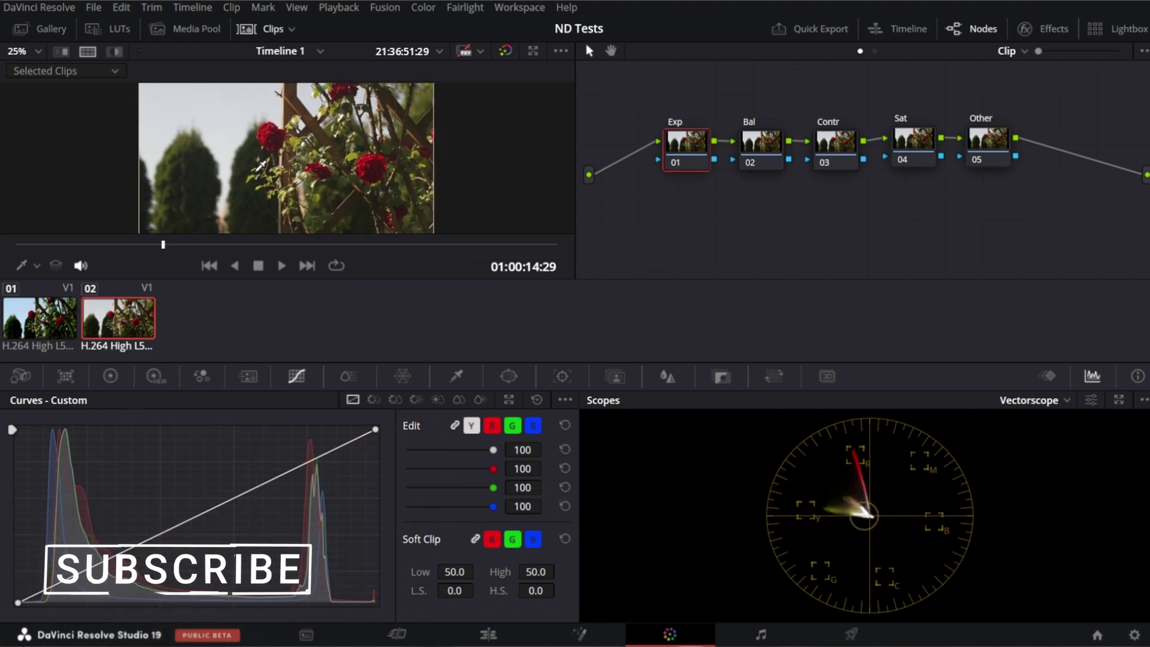
With a waveform scope, try raising Offset on the Exp node, compare, then reset it to neutral.
{"action": "left_click", "coordinate": [1066, 400]}
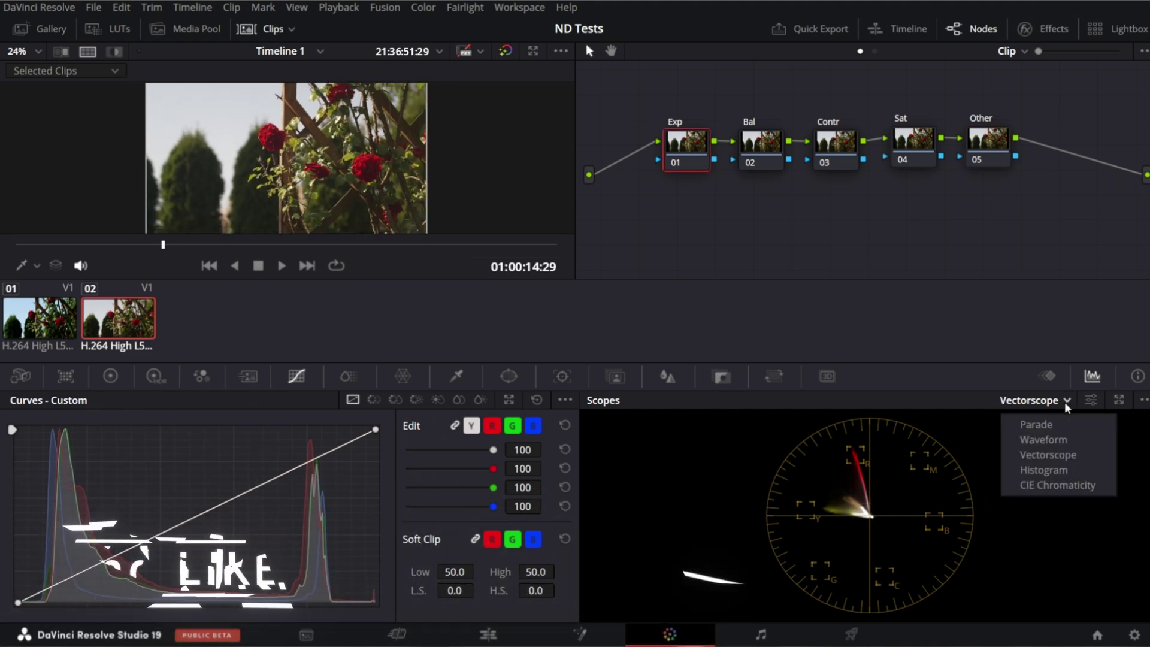
{"action": "left_click", "coordinate": [1045, 440]}
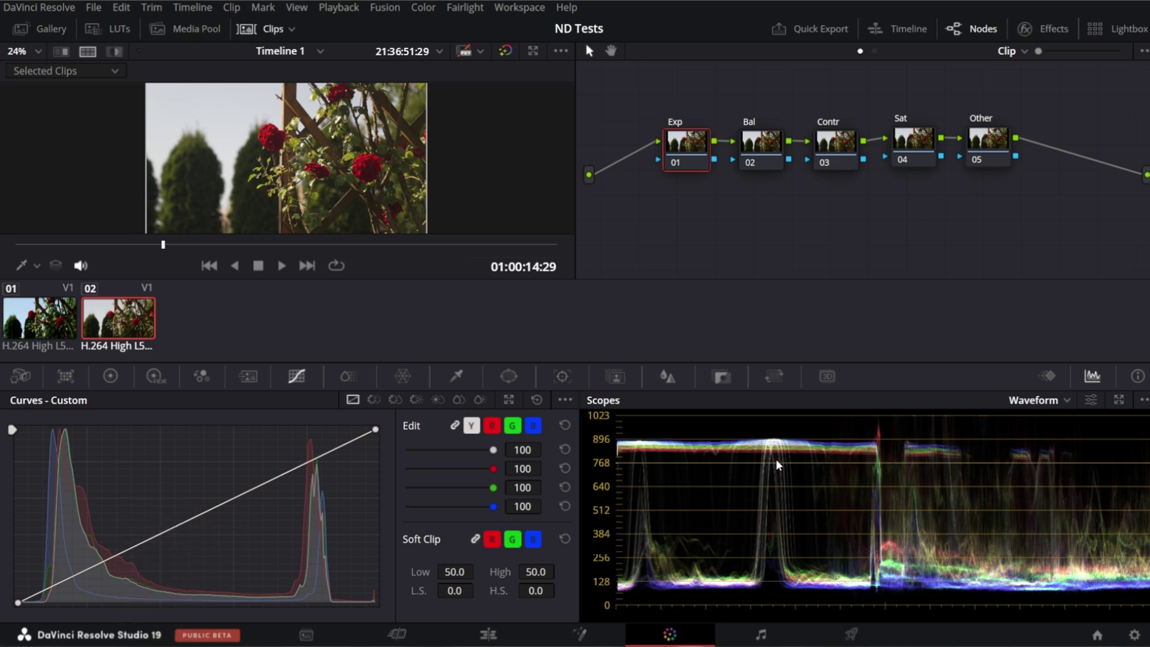
{"action": "left_click", "coordinate": [108, 375]}
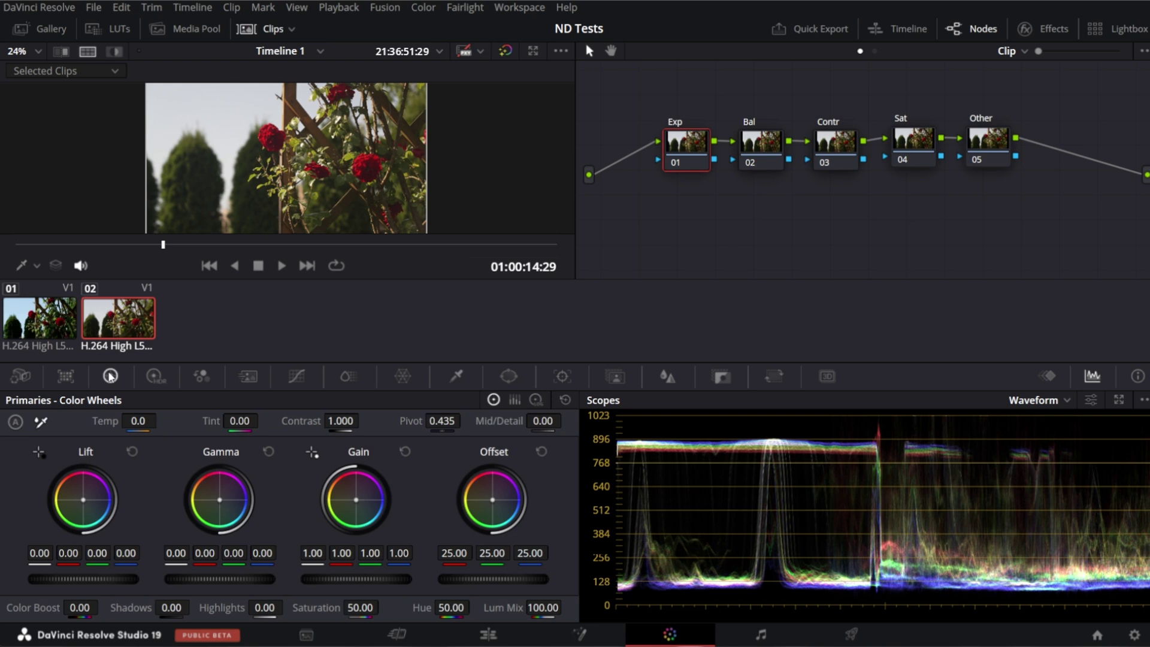
{"action": "left_click_drag", "start_coordinate": [484, 578], "coordinate": [514, 578]}
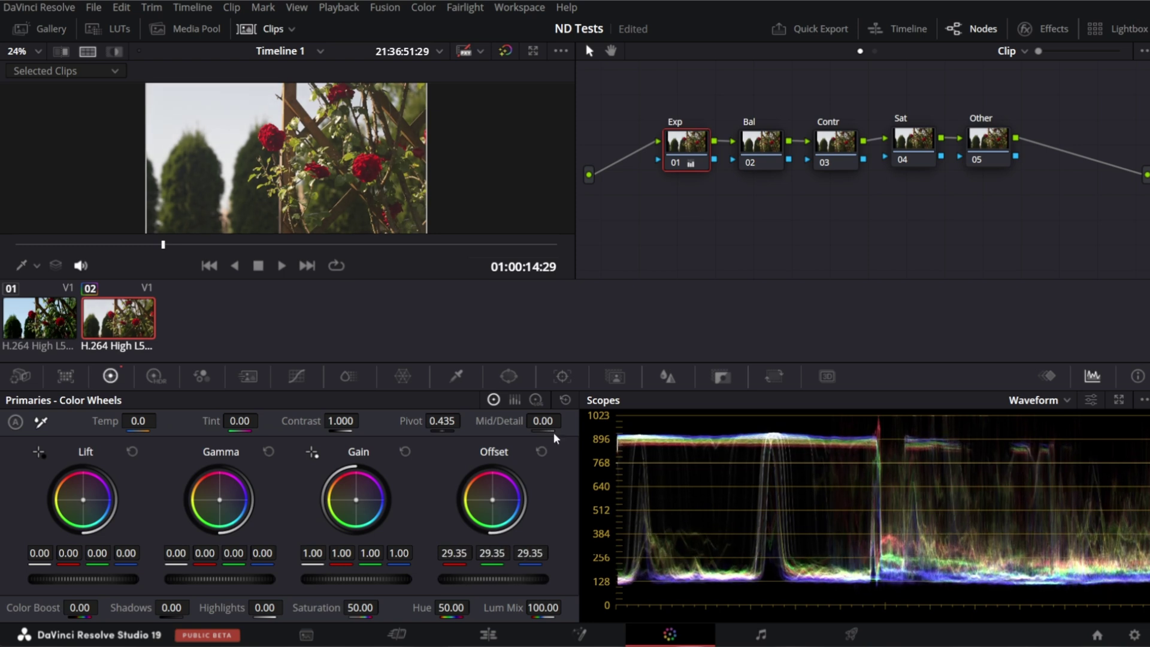
{"action": "key", "text": "ctrl+d"}
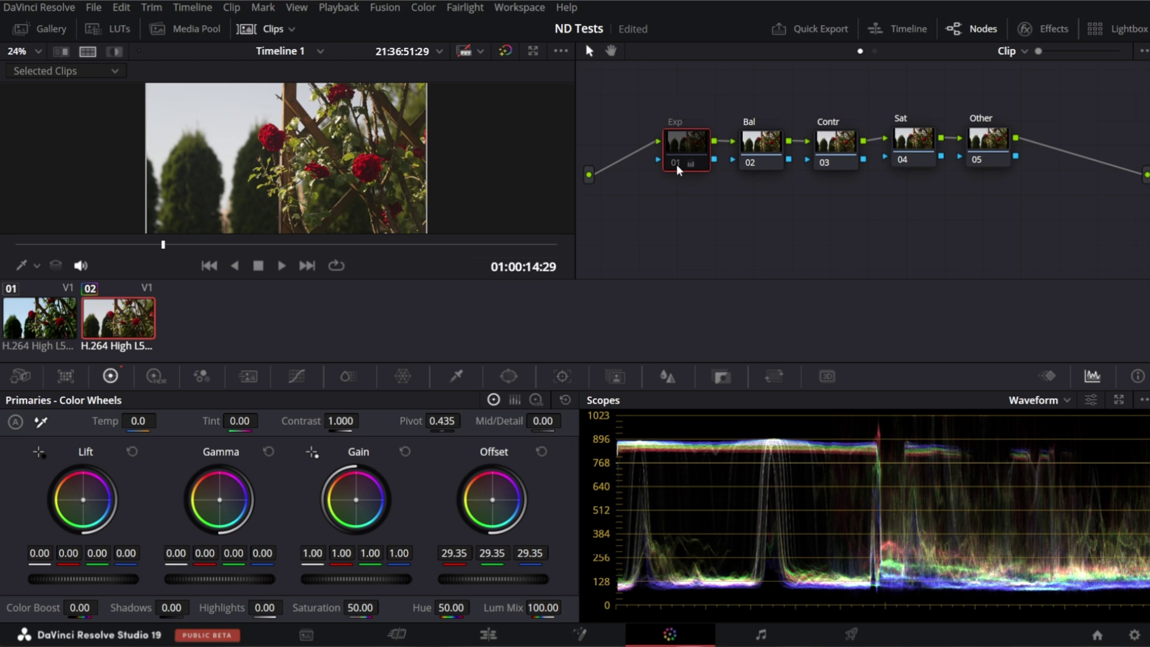
{"action": "key", "text": "ctrl+d"}
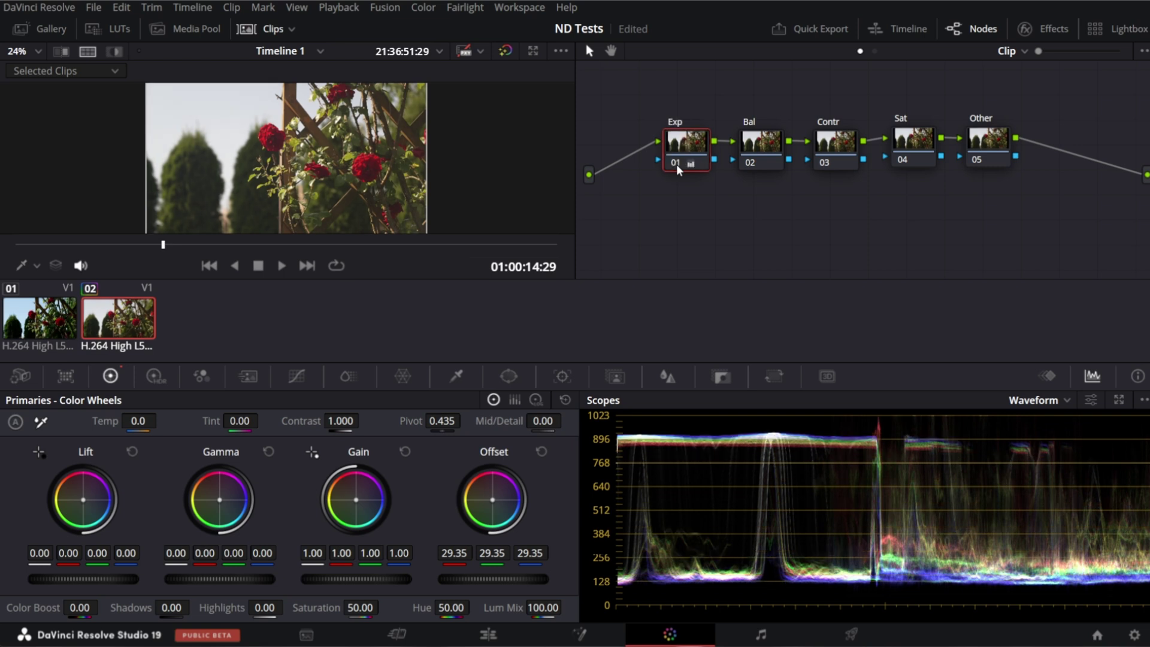
{"action": "left_click", "coordinate": [544, 452]}
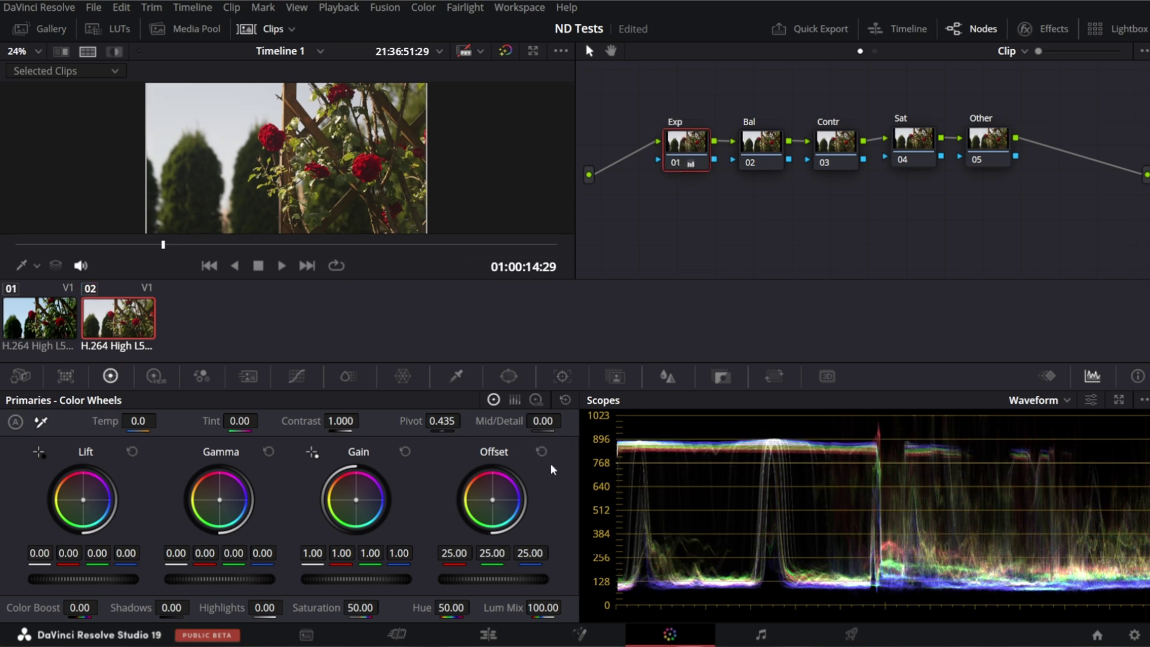
Raise the Exp node's HDR Global exposure to 0.15 and toggle the node to compare.
{"action": "left_click", "coordinate": [157, 377]}
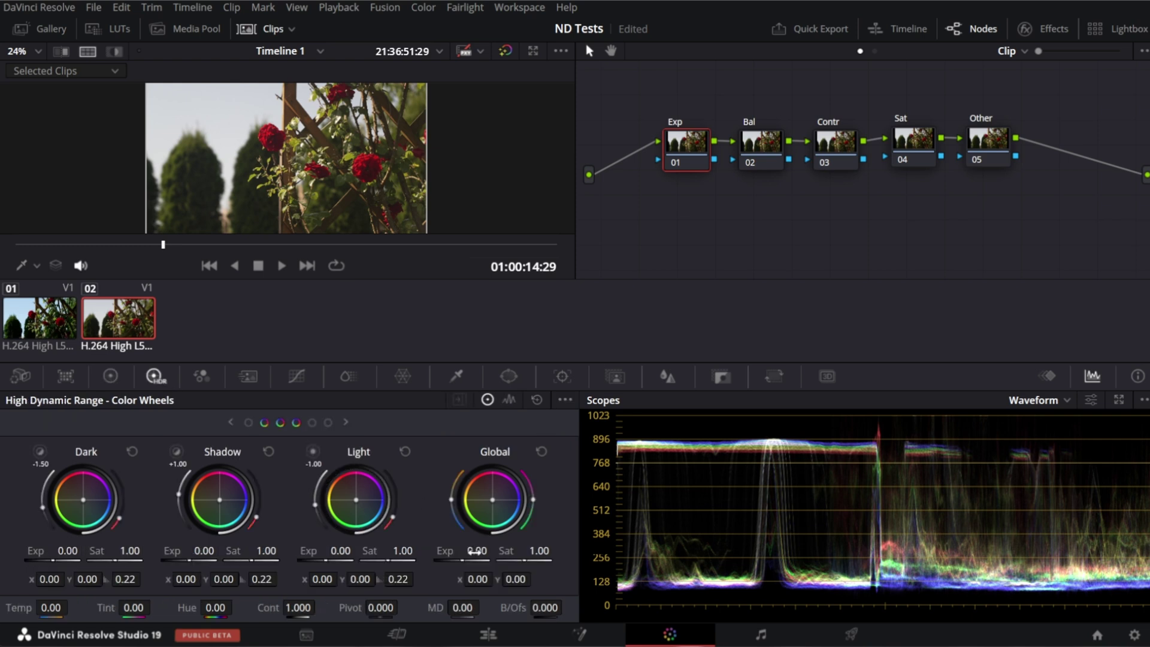
{"action": "left_click_drag", "start_coordinate": [477, 550], "coordinate": [494, 550]}
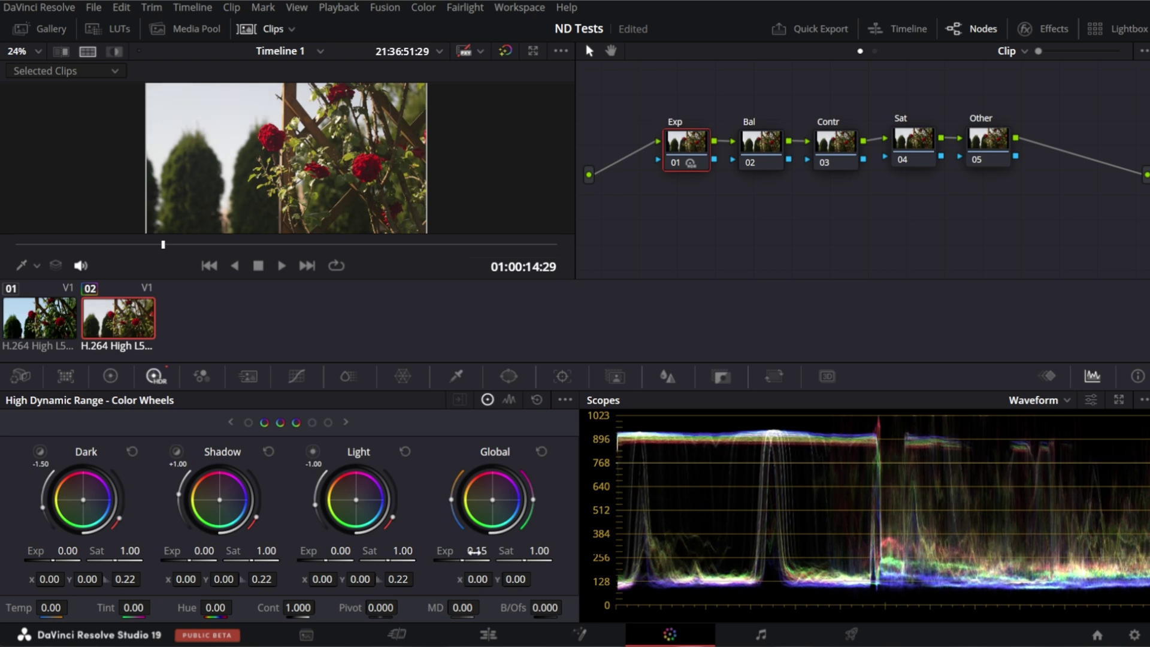
{"action": "left_click", "coordinate": [672, 162]}
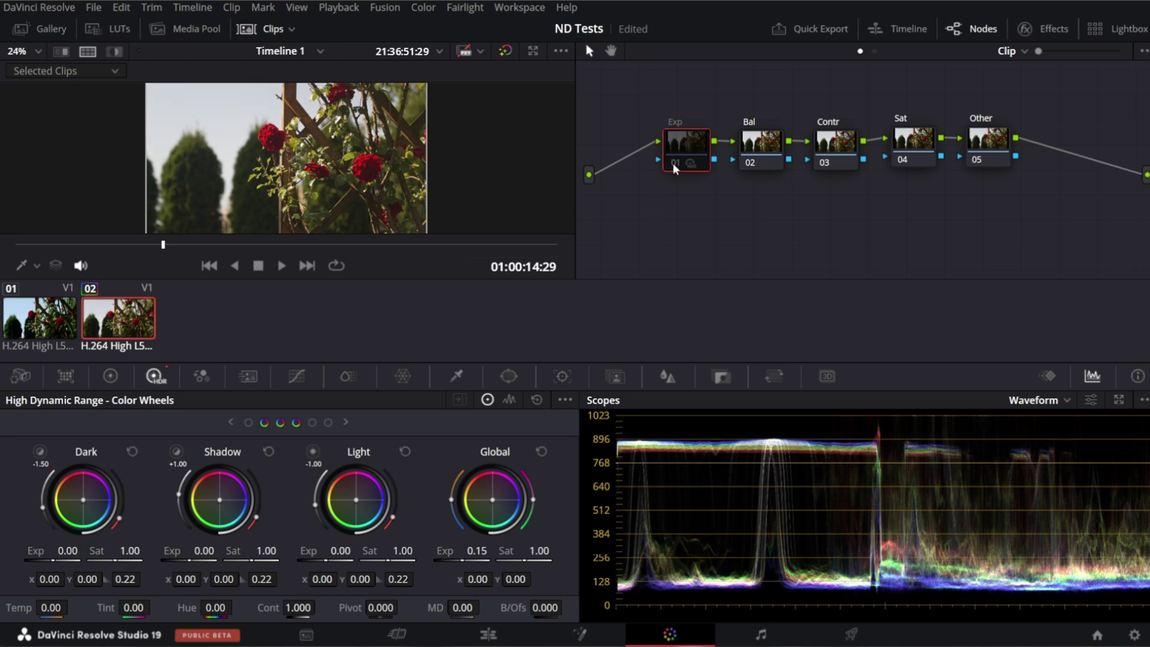
{"action": "left_click", "coordinate": [673, 162]}
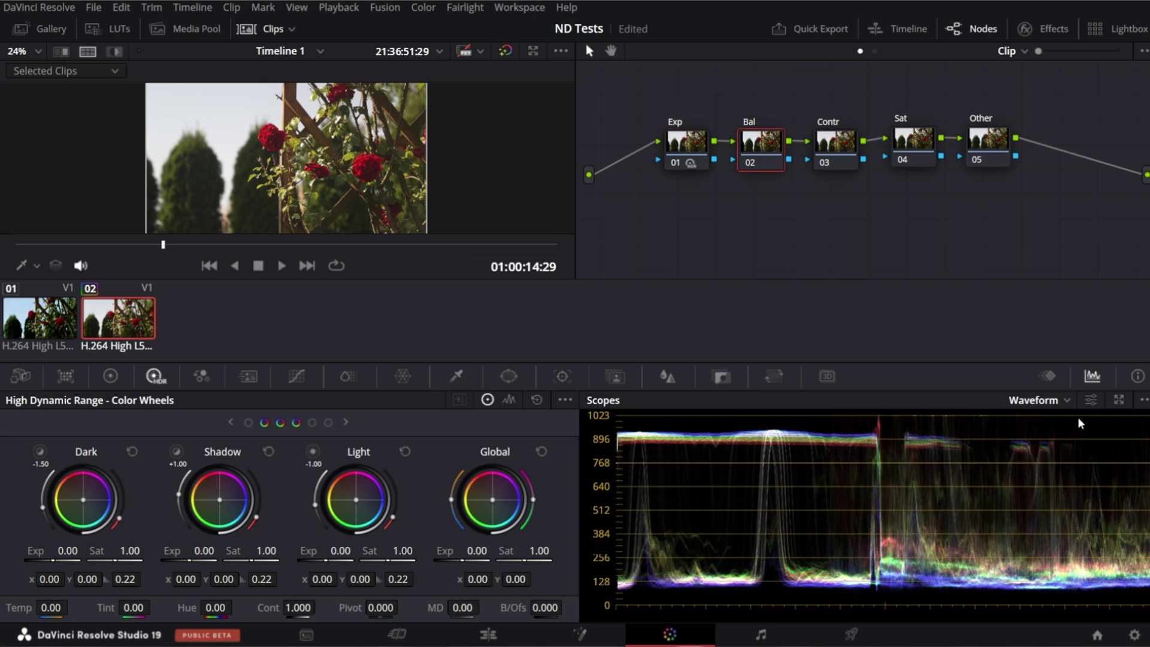
Switch to a vectorscope, shift the Bal node's global balance to x 0.02 and compare.
{"action": "left_click", "coordinate": [1069, 402]}
{"action": "left_click", "coordinate": [1065, 458]}
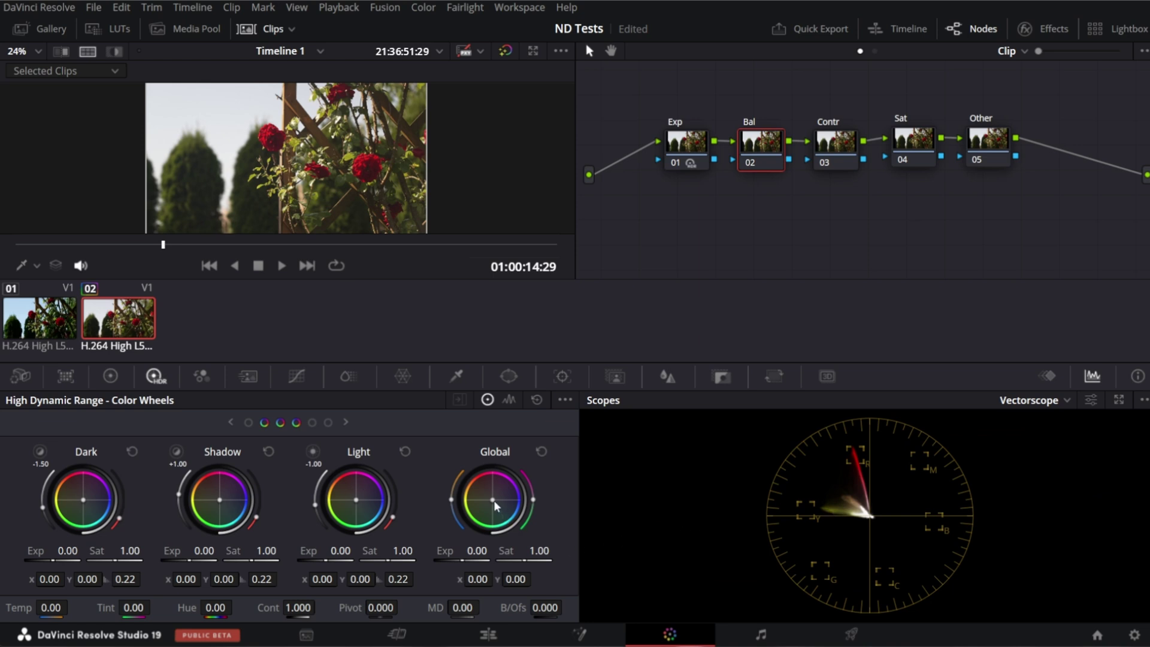
{"action": "left_click_drag", "start_coordinate": [493, 501], "coordinate": [495, 500]}
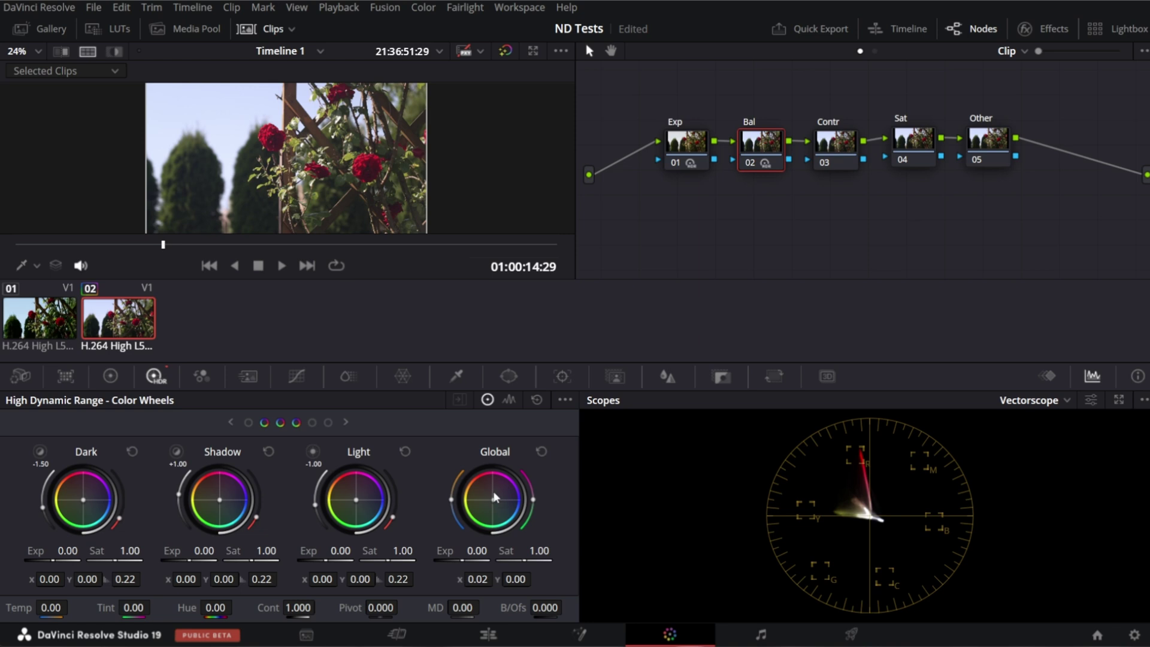
{"action": "left_click", "coordinate": [750, 161]}
{"action": "left_click", "coordinate": [750, 161]}
Reset the Bal node's Offset and nudge its HDR Global wheel, toggling to compare.
{"action": "key", "text": "ctrl+z"}
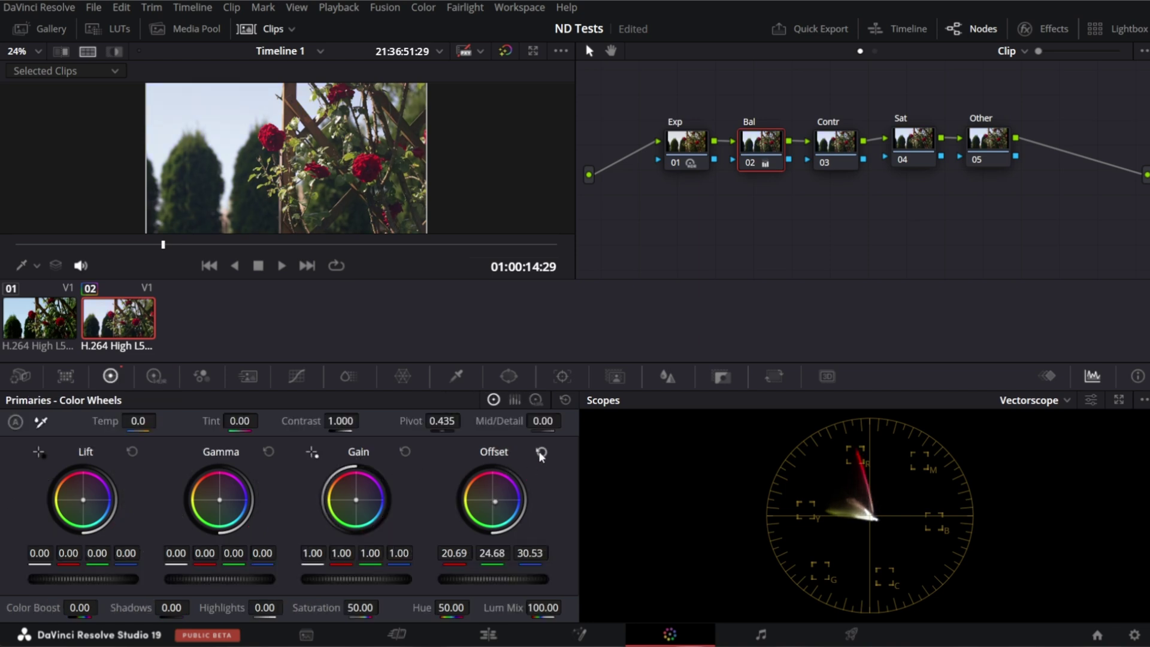
{"action": "left_click", "coordinate": [540, 452]}
{"action": "left_click", "coordinate": [154, 376]}
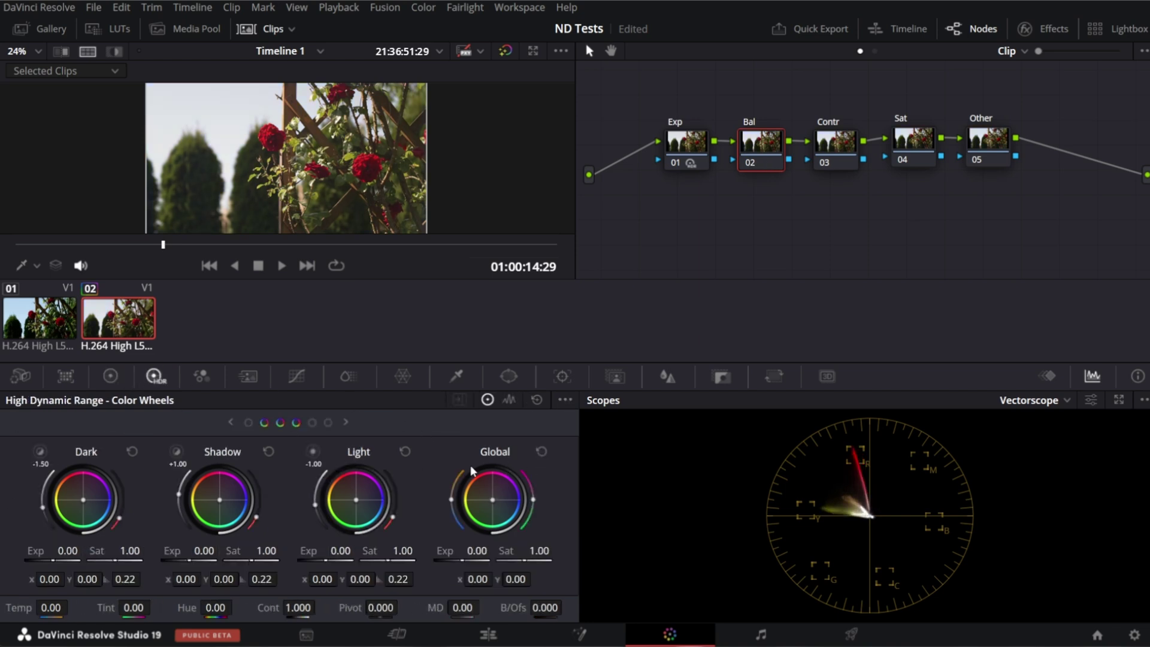
{"action": "left_click_drag", "start_coordinate": [496, 501], "coordinate": [495, 492]}
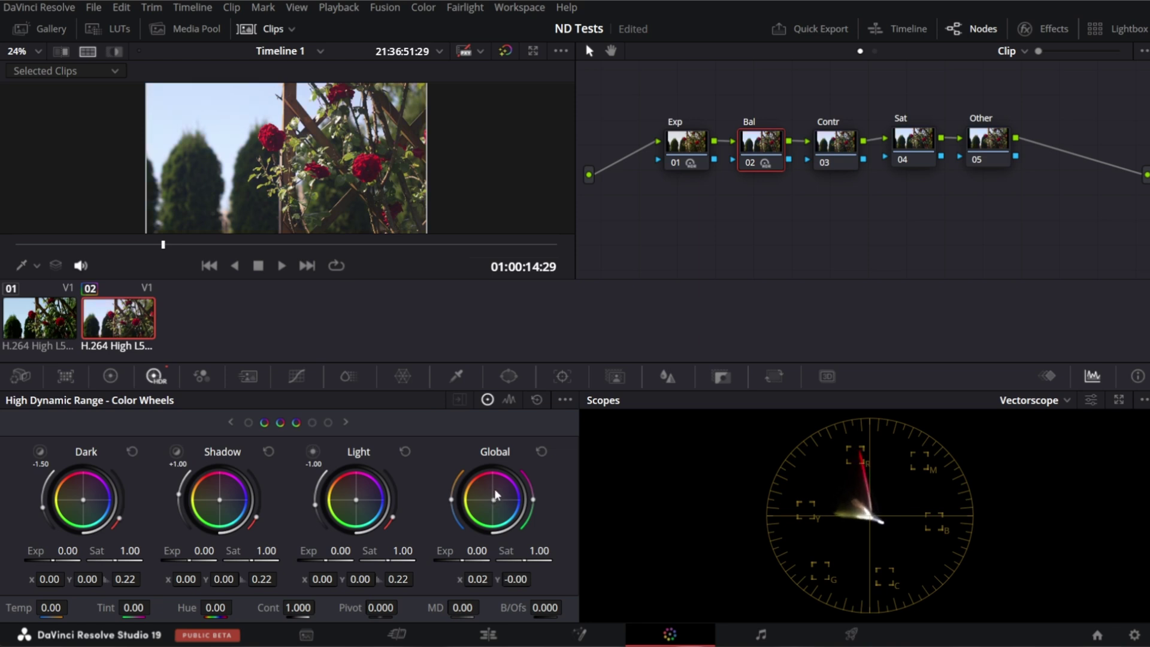
{"action": "left_click", "coordinate": [748, 161]}
{"action": "left_click", "coordinate": [748, 161]}
Push the Bal node's global balance to about x 0.04 with Y at zero and compare.
{"action": "left_click_drag", "start_coordinate": [493, 499], "coordinate": [496, 501]}
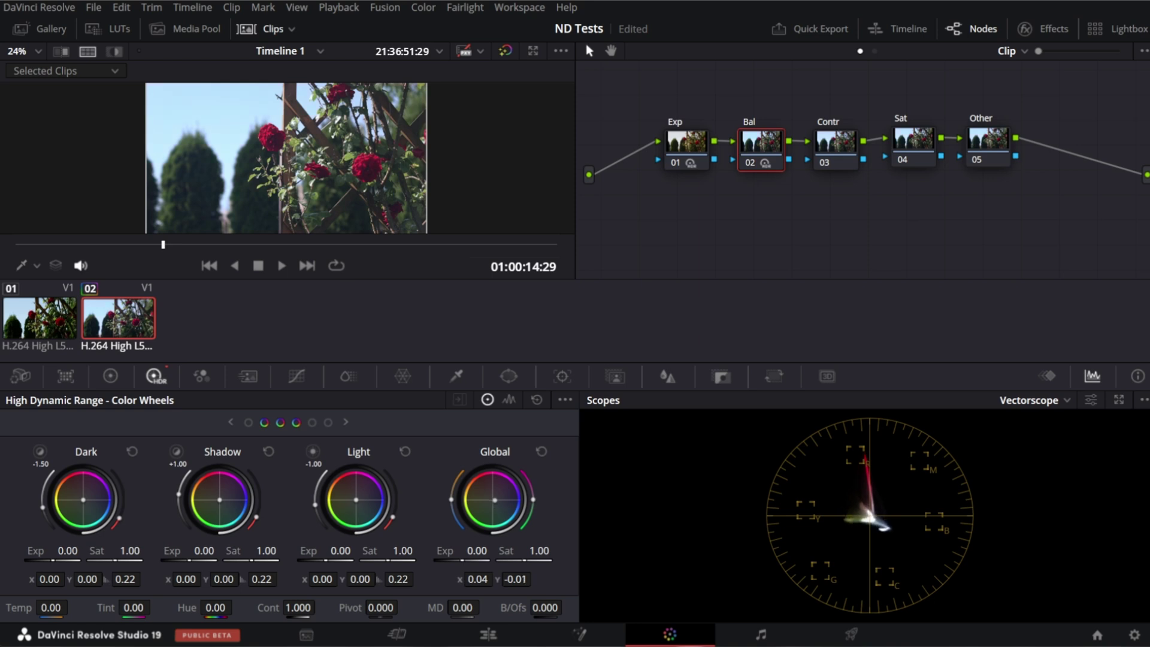
{"action": "left_click_drag", "start_coordinate": [496, 501], "coordinate": [496, 500]}
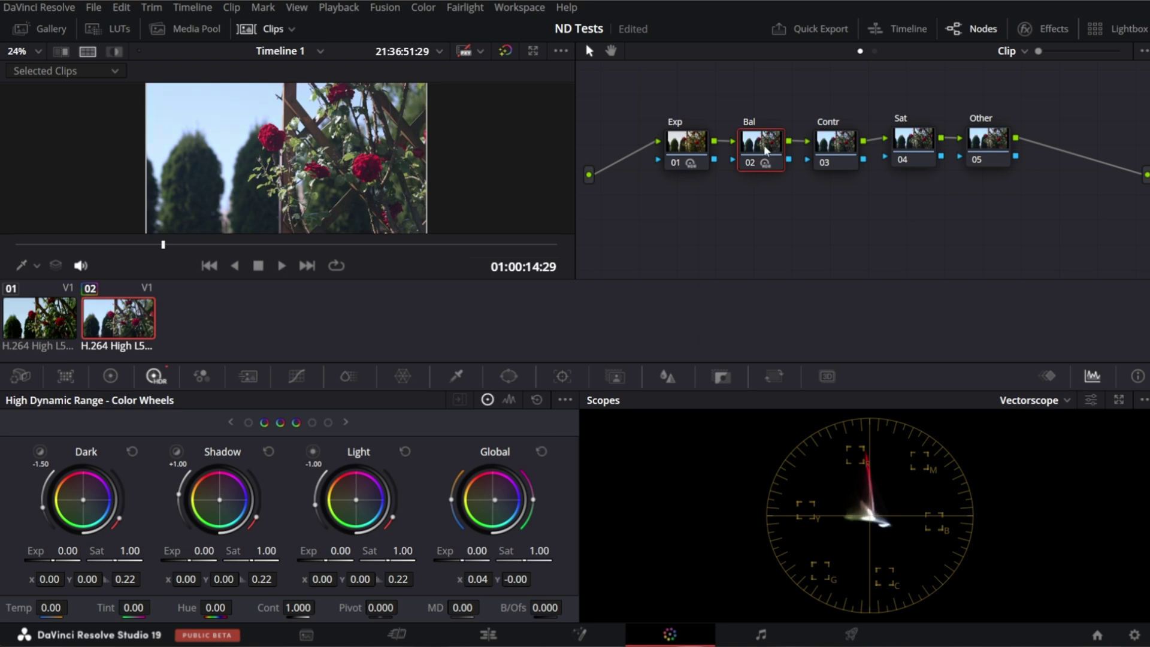
{"action": "key", "text": "ctrl+d"}
{"action": "key", "text": "ctrl+d"}
{"action": "left_click", "coordinate": [847, 155]}
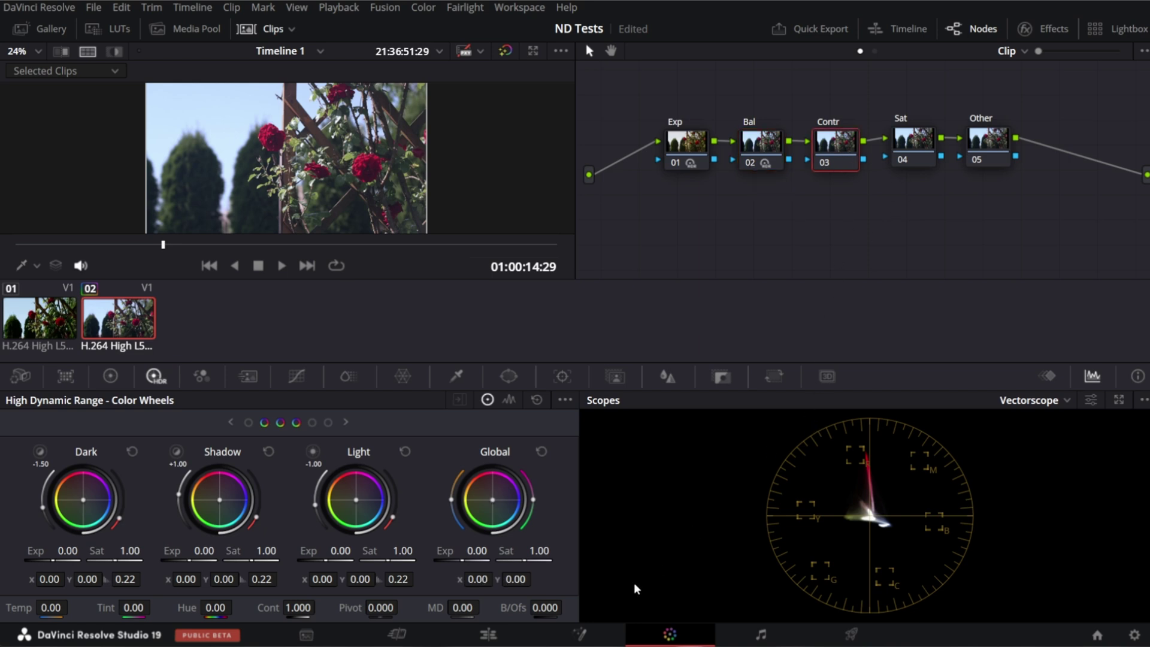
Try a Primaries Contrast increase on the Contr node, then reset it to 1.000.
{"action": "left_click", "coordinate": [111, 376]}
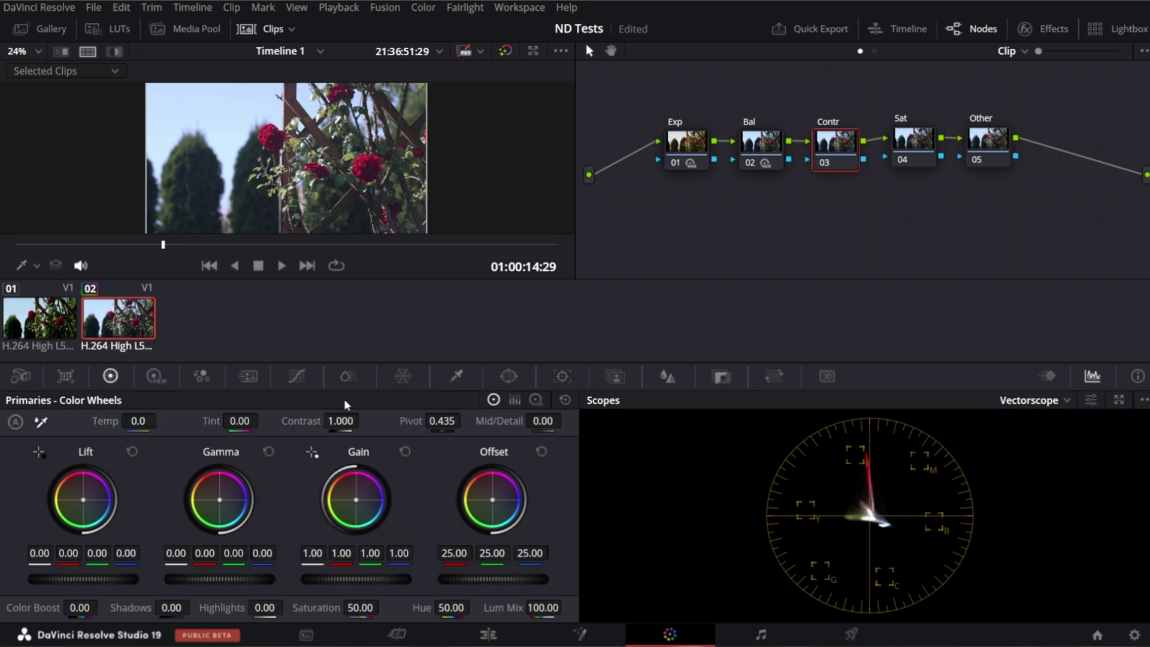
{"action": "mouse_move", "coordinate": [341, 421]}
{"action": "left_mouse_down"}
{"action": "mouse_move", "coordinate": [377, 421]}
{"action": "mouse_move", "coordinate": [306, 422]}
{"action": "left_mouse_up"}
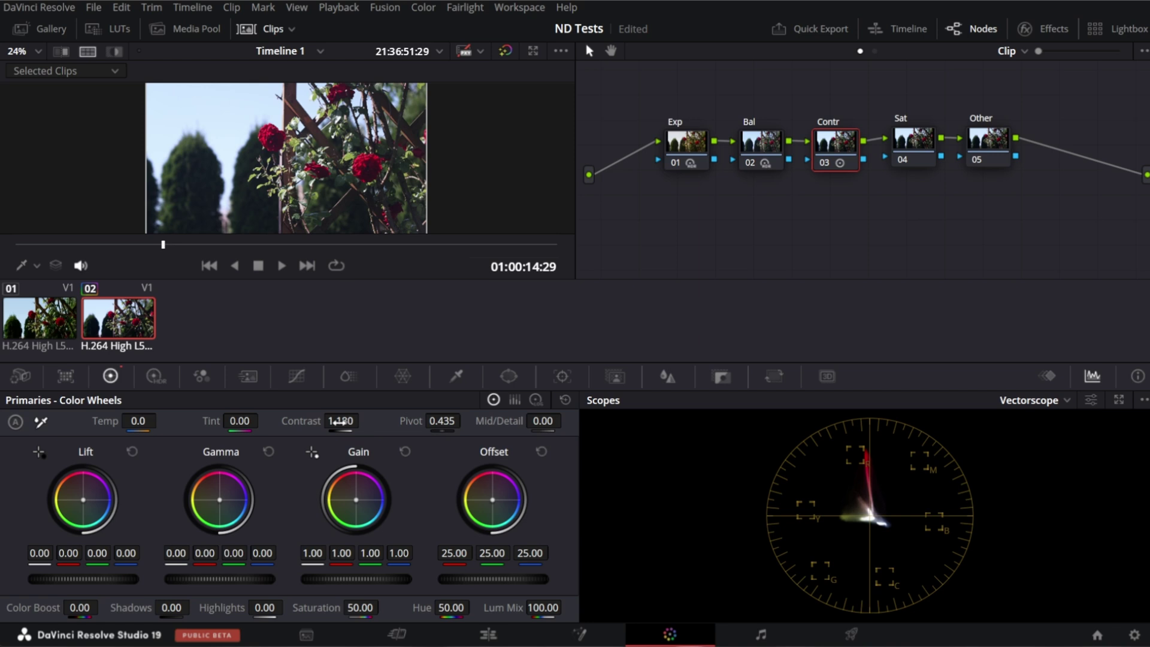
{"action": "double_click", "coordinate": [306, 422]}
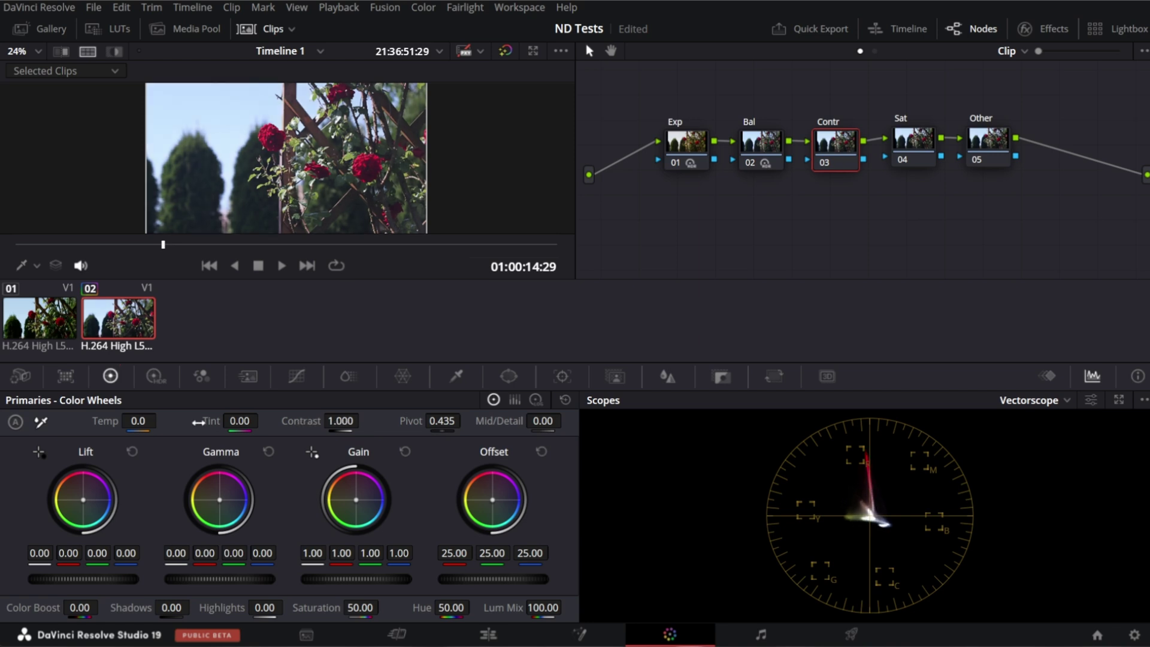
Raise HDR Cont on the Contr node to about 1.044.
{"action": "left_click", "coordinate": [156, 377]}
{"action": "left_click_drag", "start_coordinate": [298, 607], "coordinate": [310, 607]}
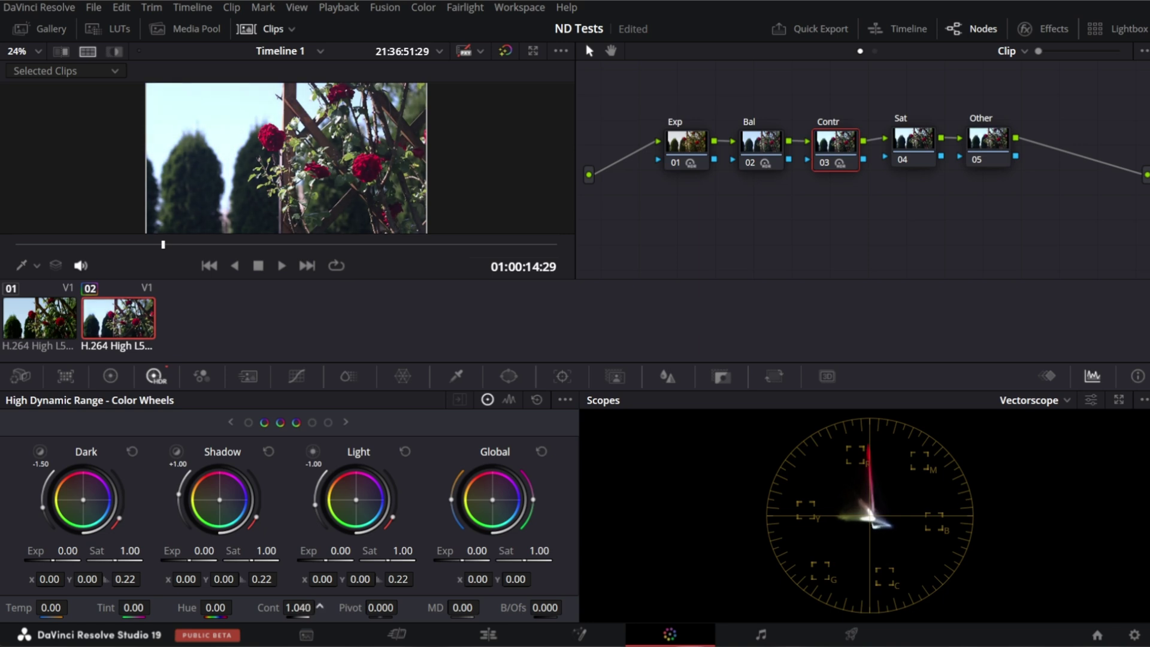
{"action": "left_click_drag", "start_coordinate": [310, 608], "coordinate": [298, 607]}
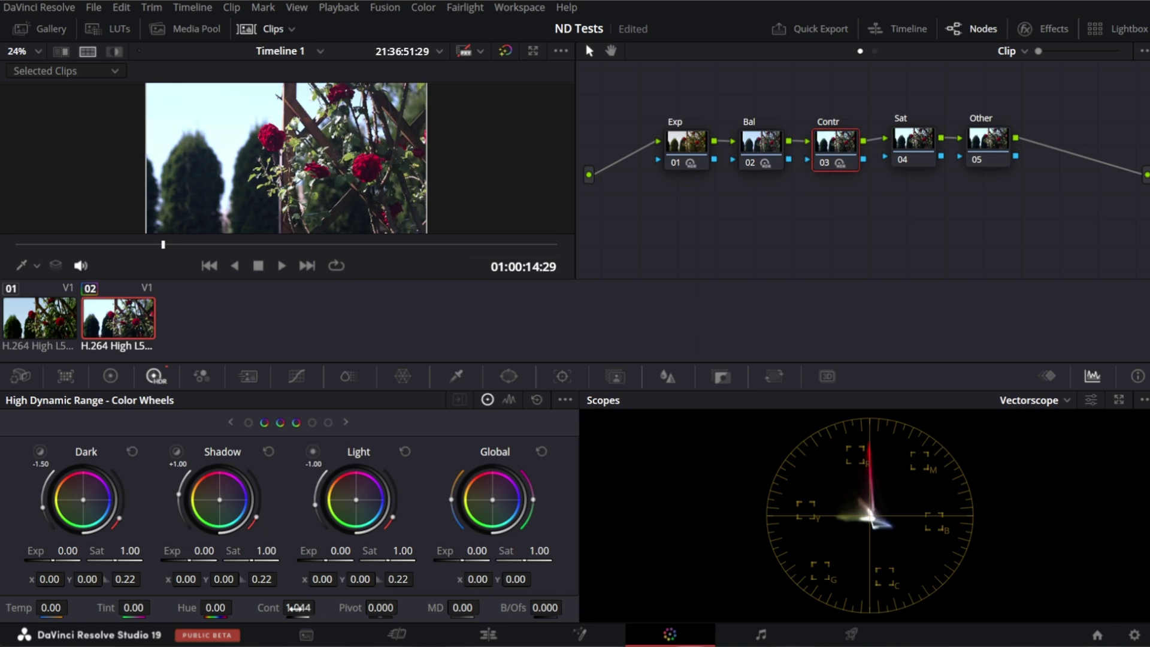
{"action": "left_click", "coordinate": [1067, 400]}
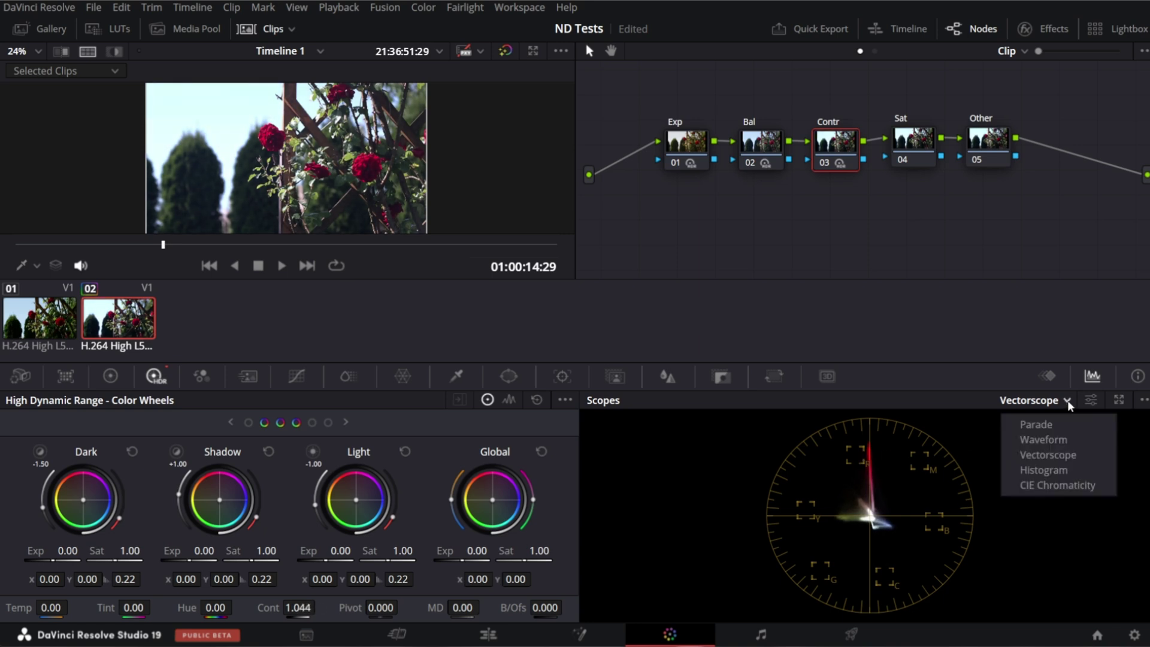
Back on a waveform, reset HDR contrast and set the Contr node's Offset to 17.25 and Gain to 1.10.
{"action": "left_click", "coordinate": [1054, 436]}
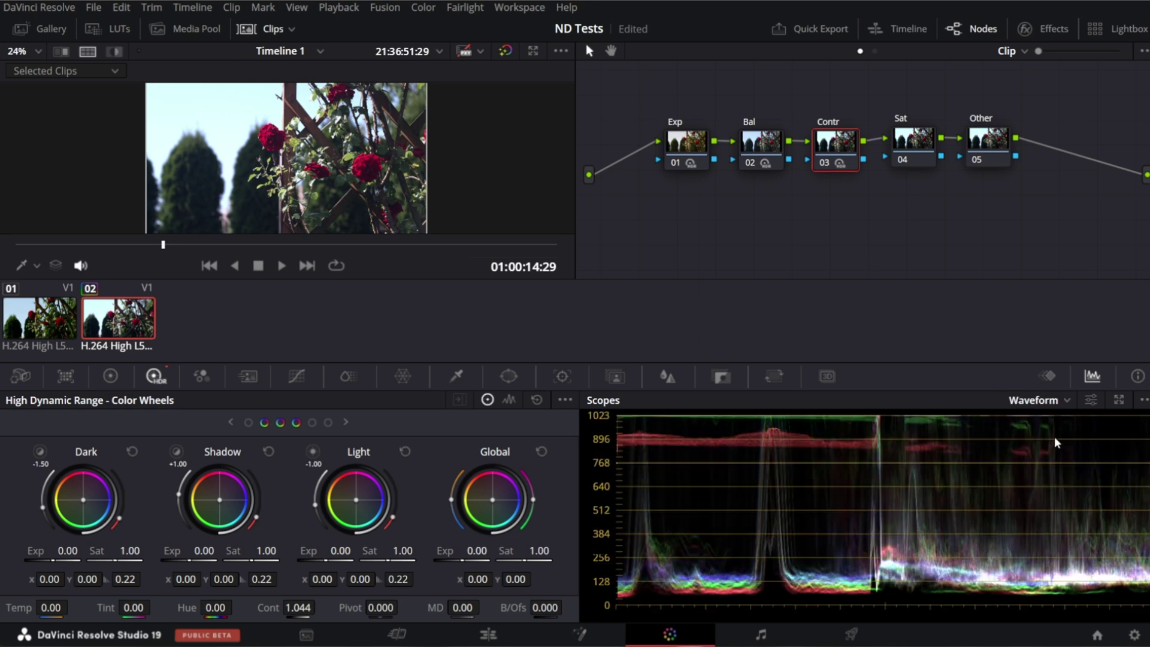
{"action": "double_click", "coordinate": [268, 607]}
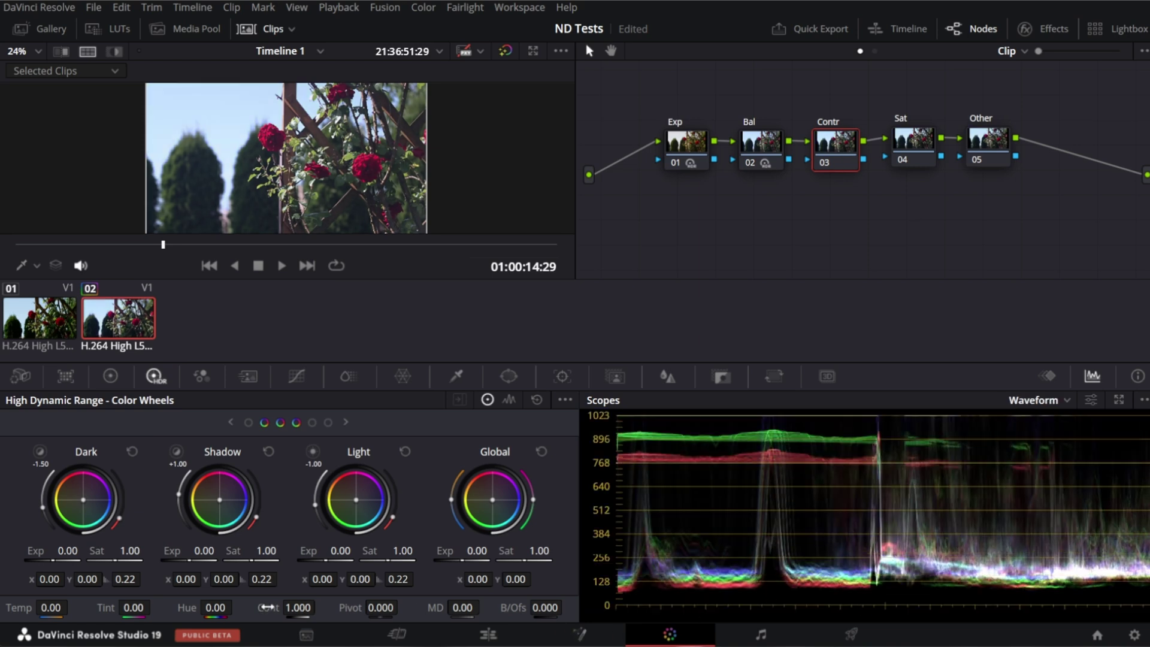
{"action": "left_click", "coordinate": [110, 376]}
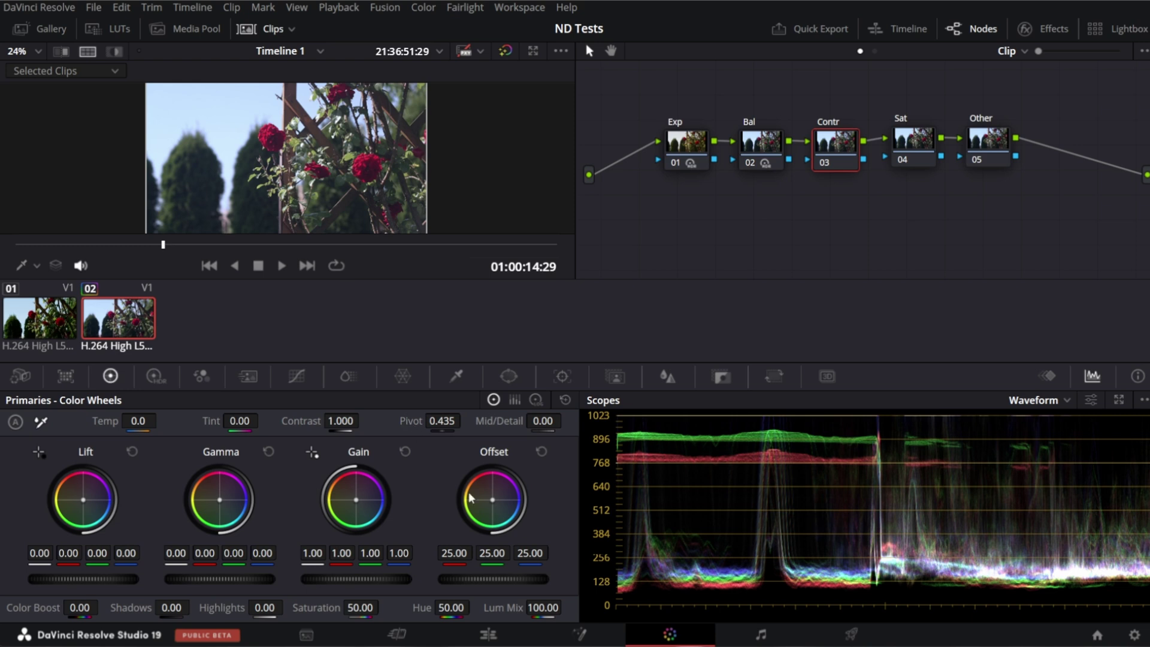
{"action": "left_click_drag", "start_coordinate": [534, 585], "coordinate": [503, 587]}
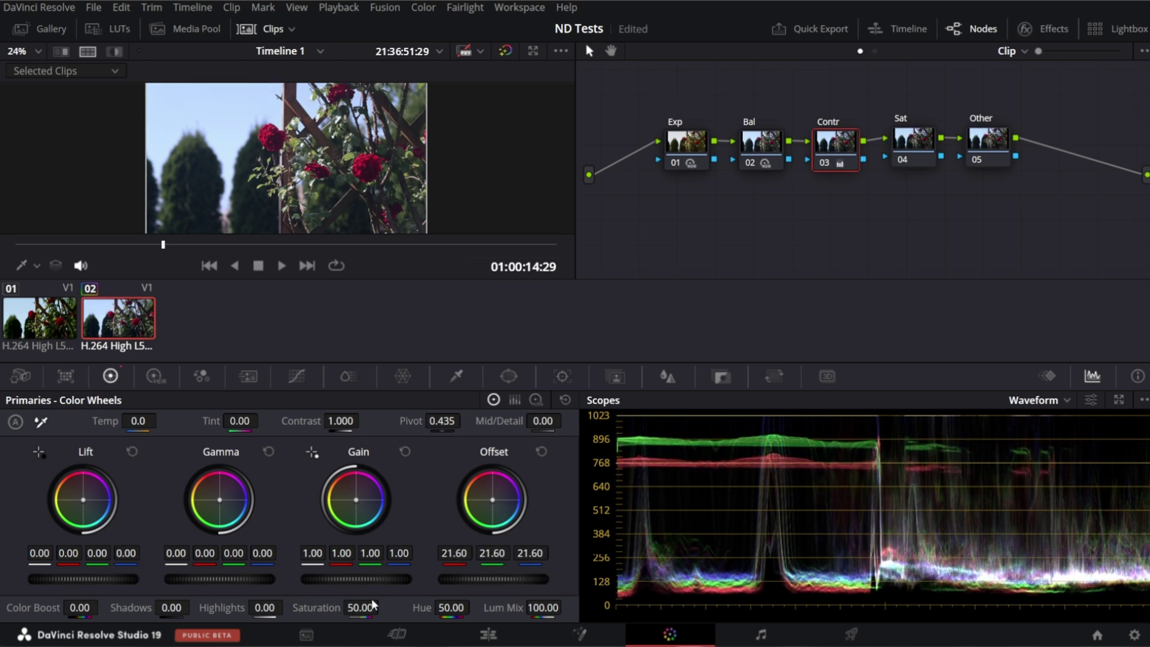
{"action": "left_click_drag", "start_coordinate": [357, 578], "coordinate": [386, 578]}
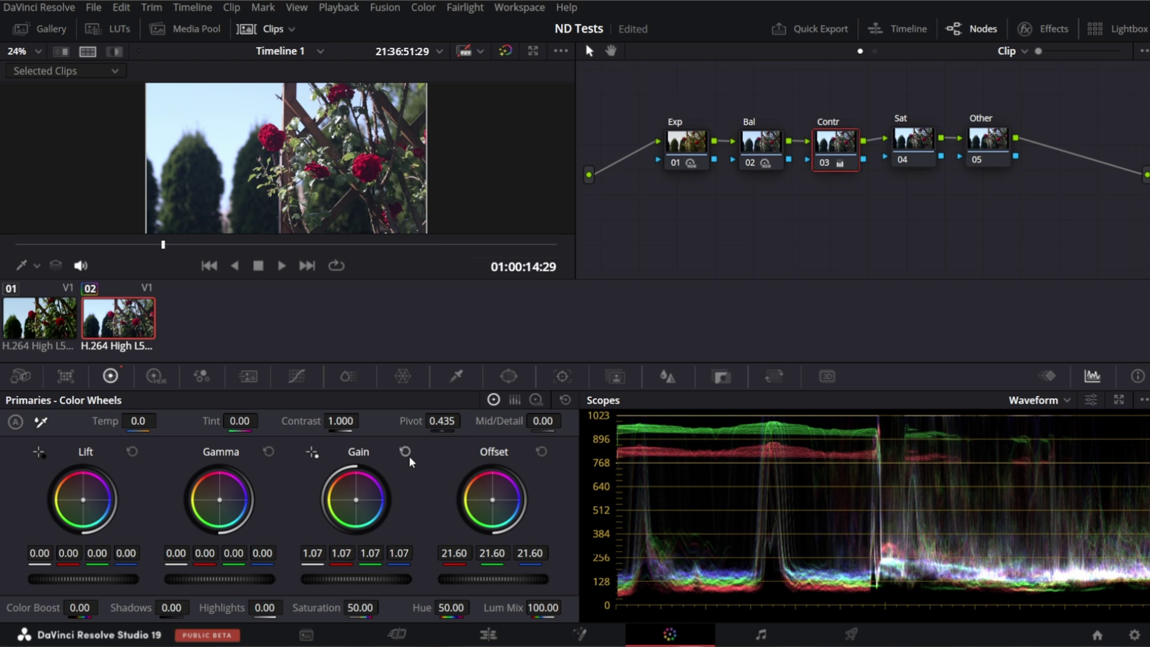
Hide the Clips strip and toggle the Contr node repeatedly to compare, then move to the Sat node.
{"action": "left_click", "coordinate": [823, 163]}
{"action": "left_click", "coordinate": [260, 28]}
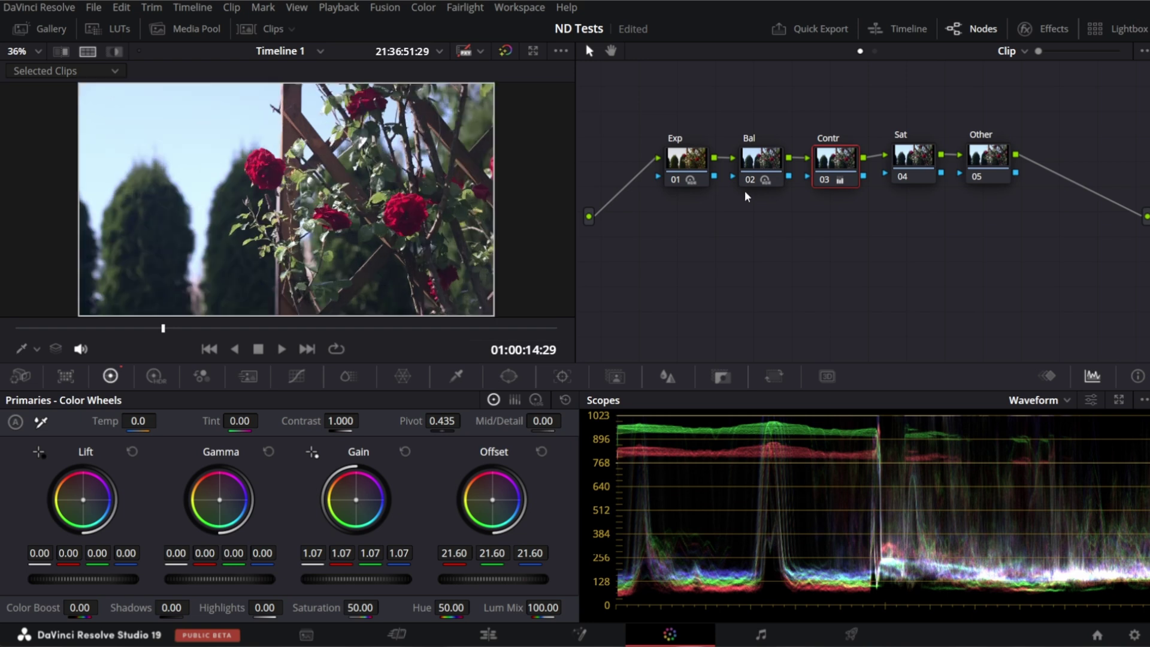
{"action": "left_click", "coordinate": [825, 178]}
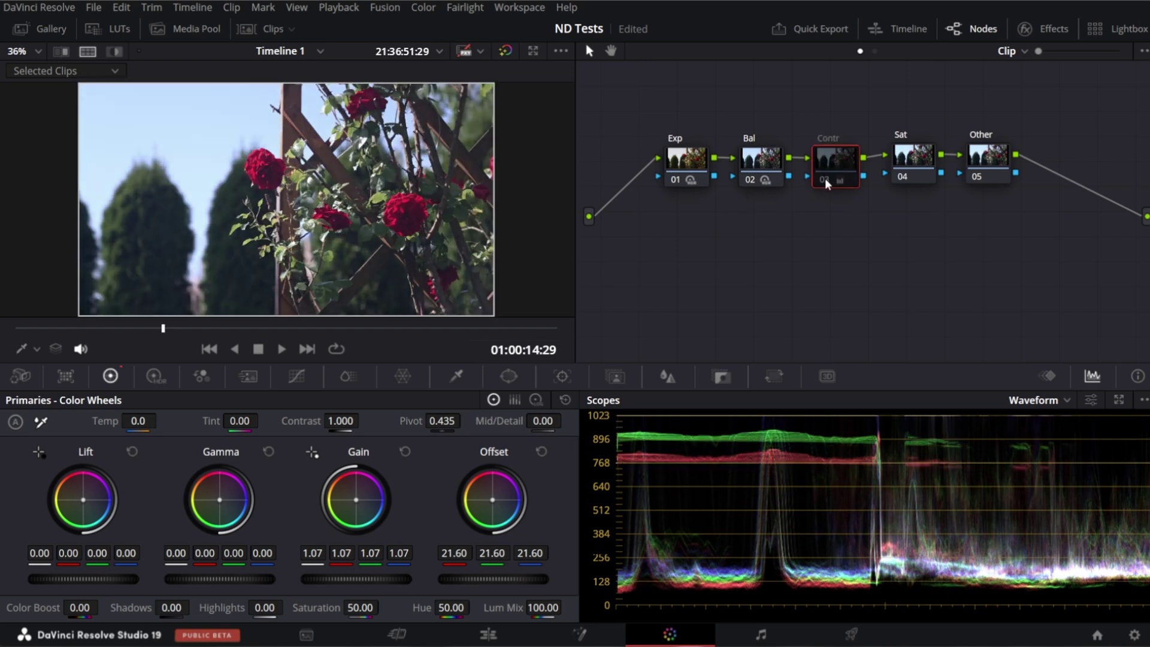
{"action": "left_click", "coordinate": [825, 178]}
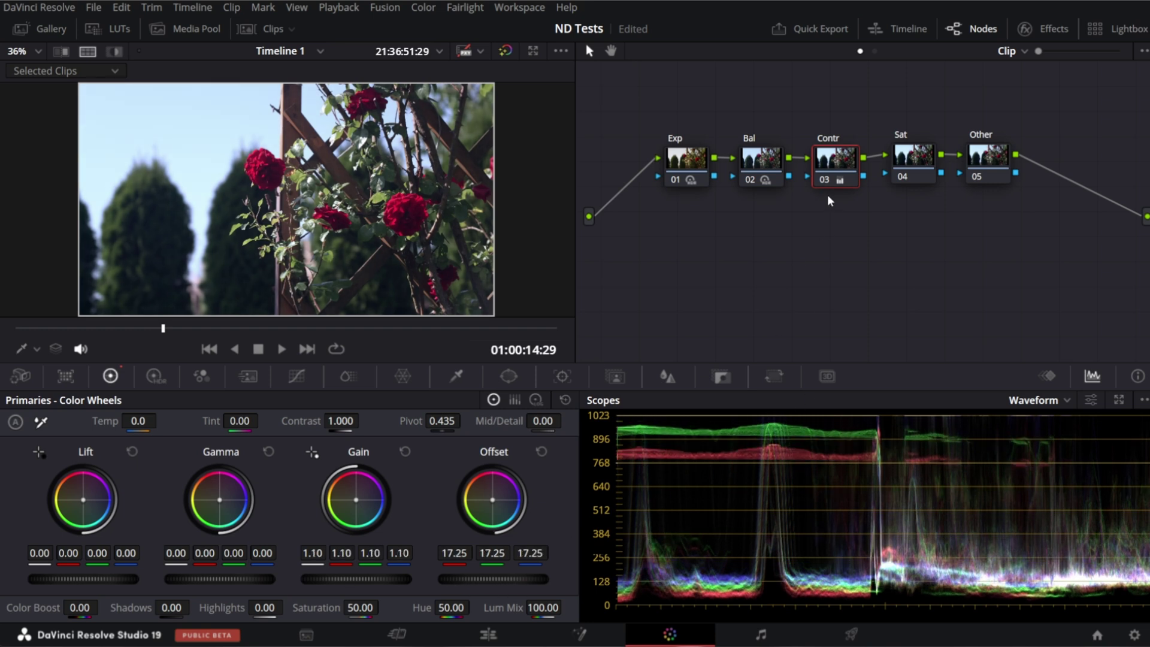
{"action": "left_click", "coordinate": [823, 178]}
{"action": "left_click", "coordinate": [824, 178]}
{"action": "left_click", "coordinate": [929, 174]}
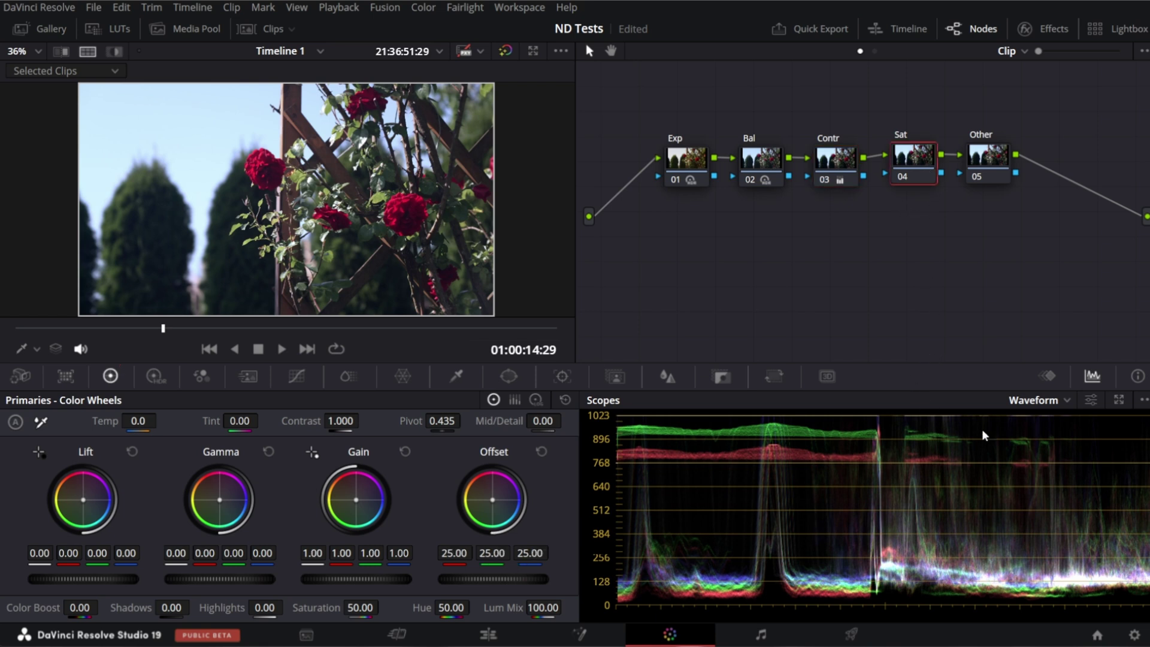
Show a vectorscope for the Sat node and enlarge the viewer with Shift+F.
{"action": "left_click", "coordinate": [1069, 401]}
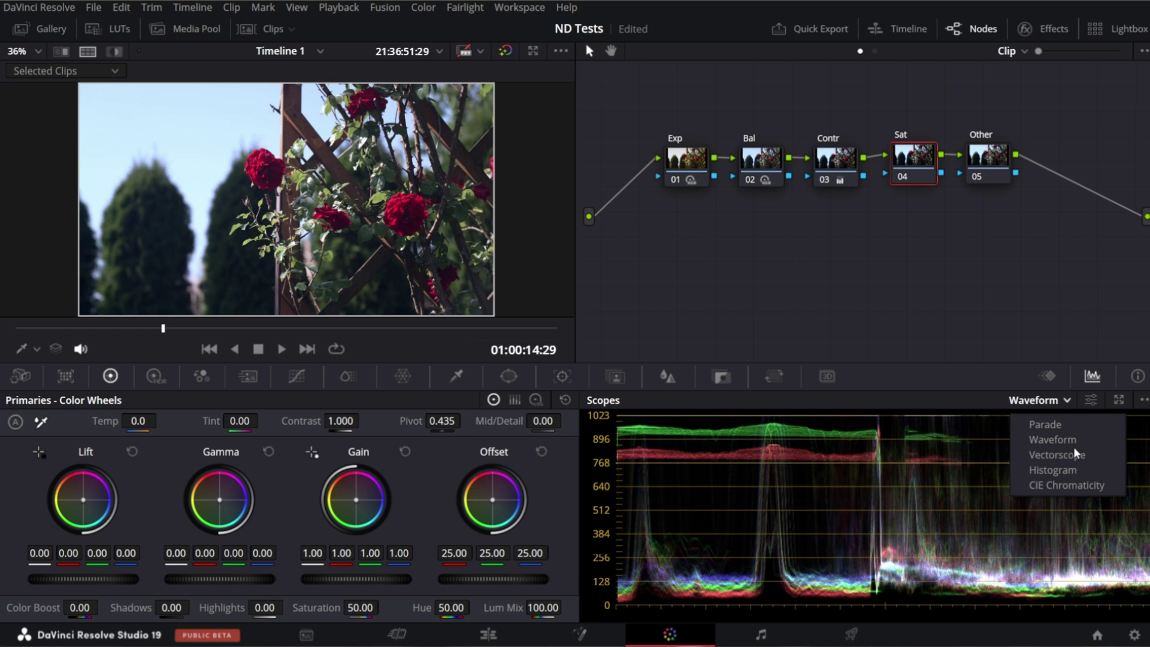
{"action": "left_click", "coordinate": [1058, 455]}
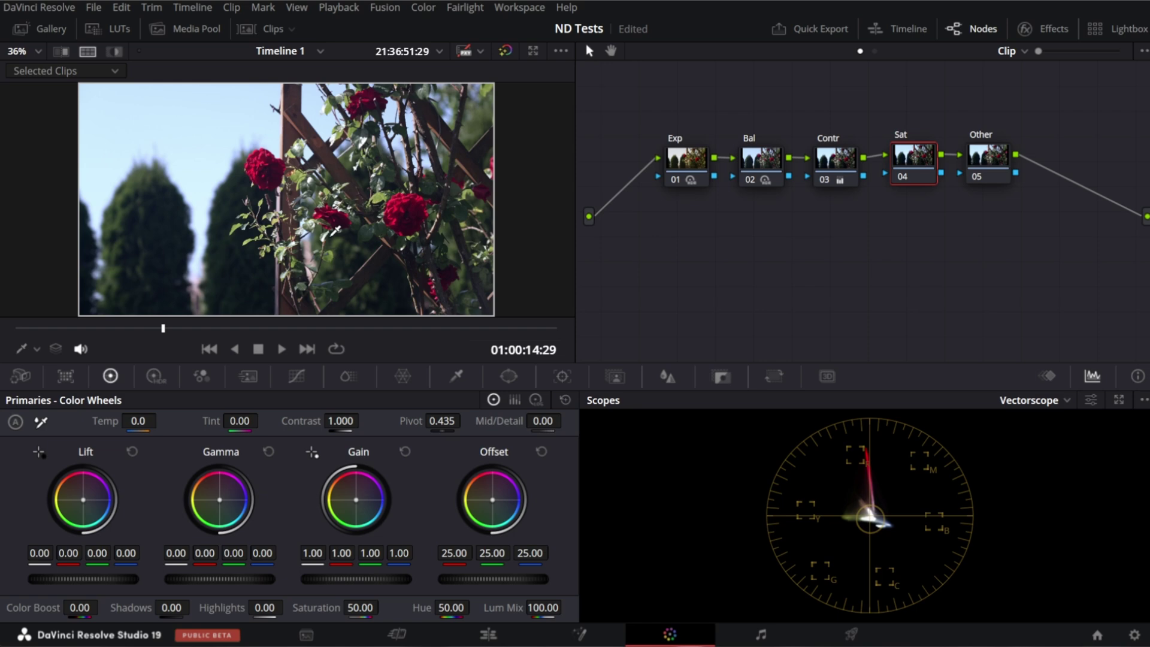
{"action": "key", "text": "shift+f"}
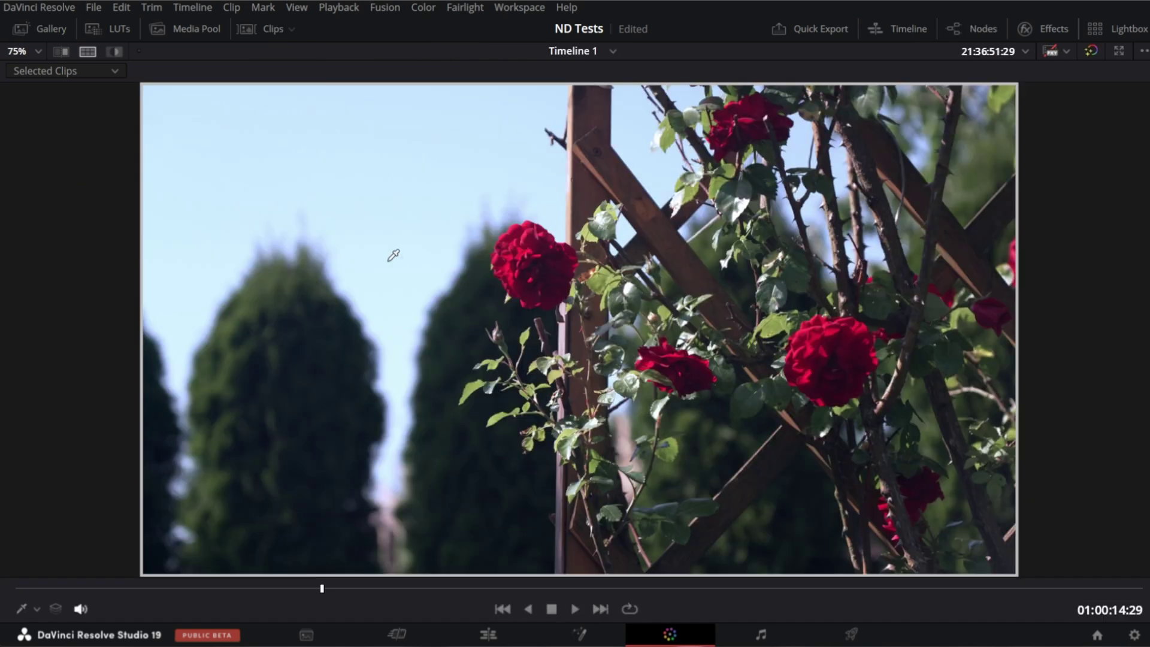
{"action": "scroll", "coordinate": [298, 243], "scroll_direction": "up", "scroll_amount": 5}
{"action": "scroll", "coordinate": [360, 229], "scroll_direction": "up", "scroll_amount": 5}
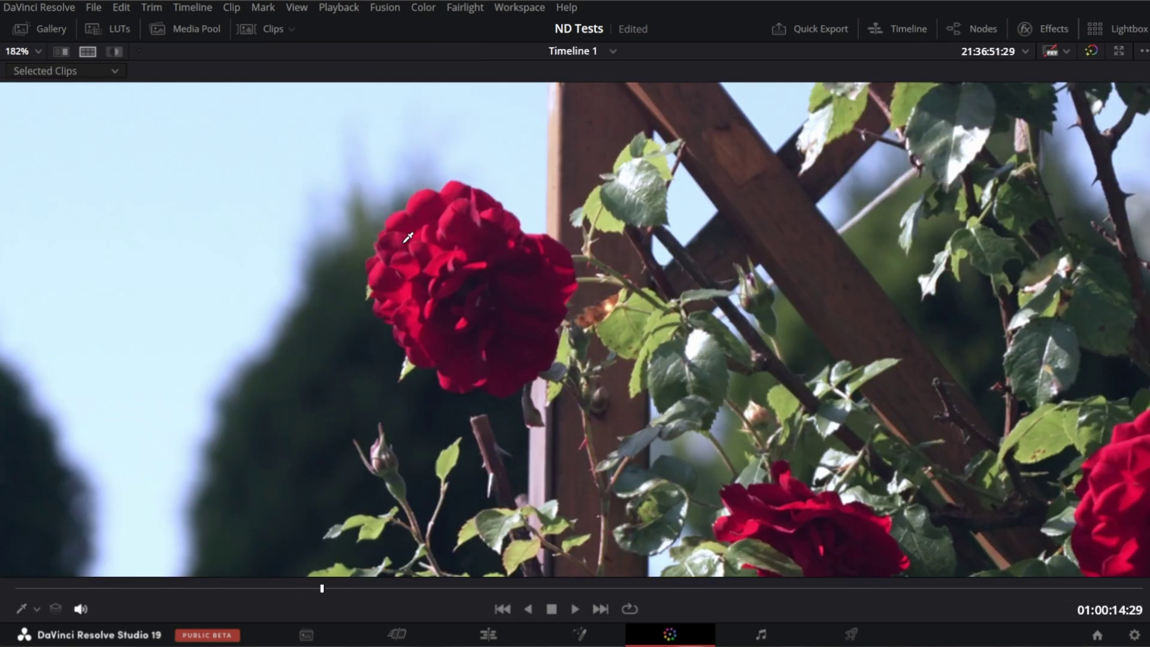
{"action": "left_click_drag", "start_coordinate": [404, 222], "coordinate": [359, 422]}
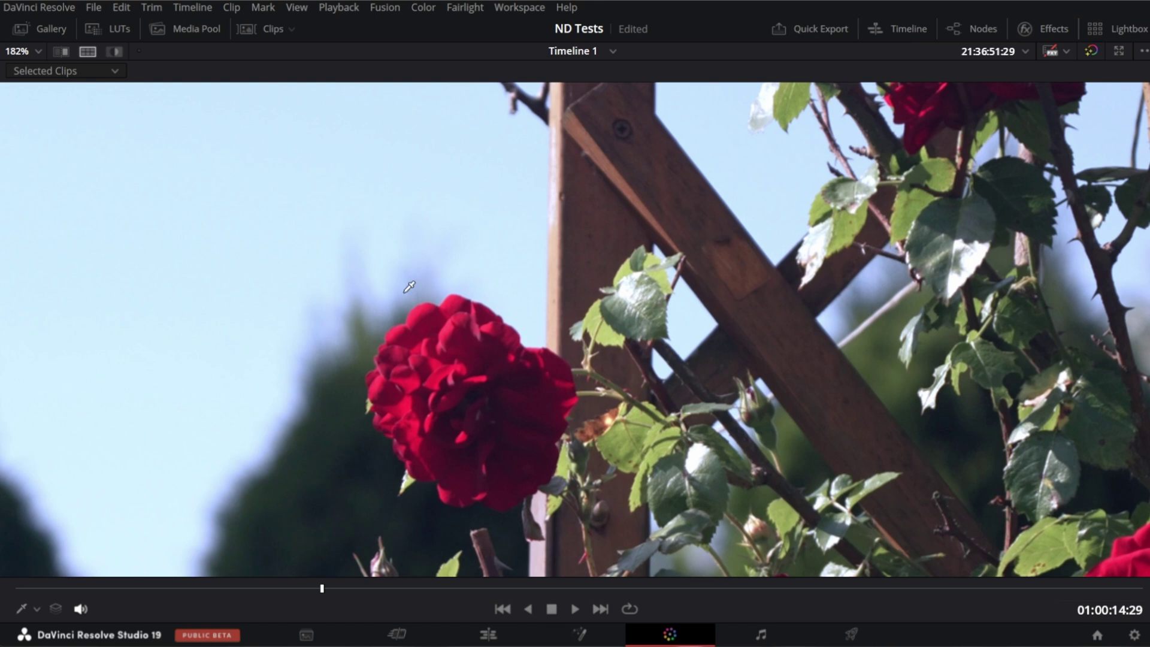
{"action": "key", "text": "shift+f"}
{"action": "key", "text": "shift+z"}
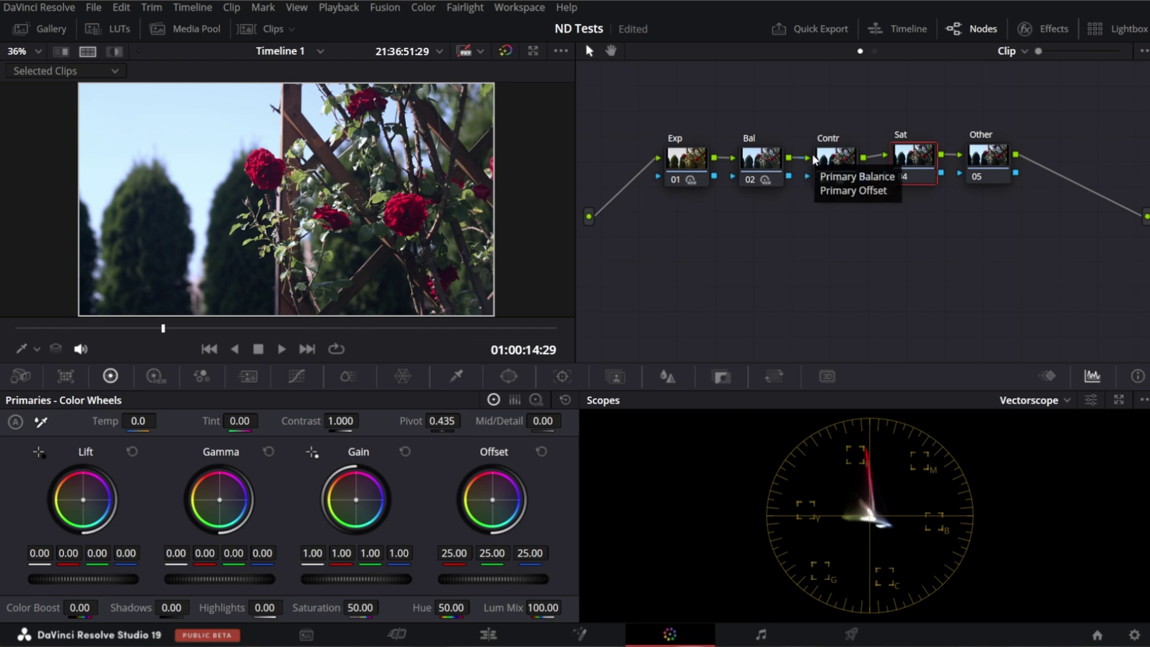
Compare the grade by briefly disabling and re-enabling the Contr and Bal nodes.
{"action": "left_click", "coordinate": [826, 179]}
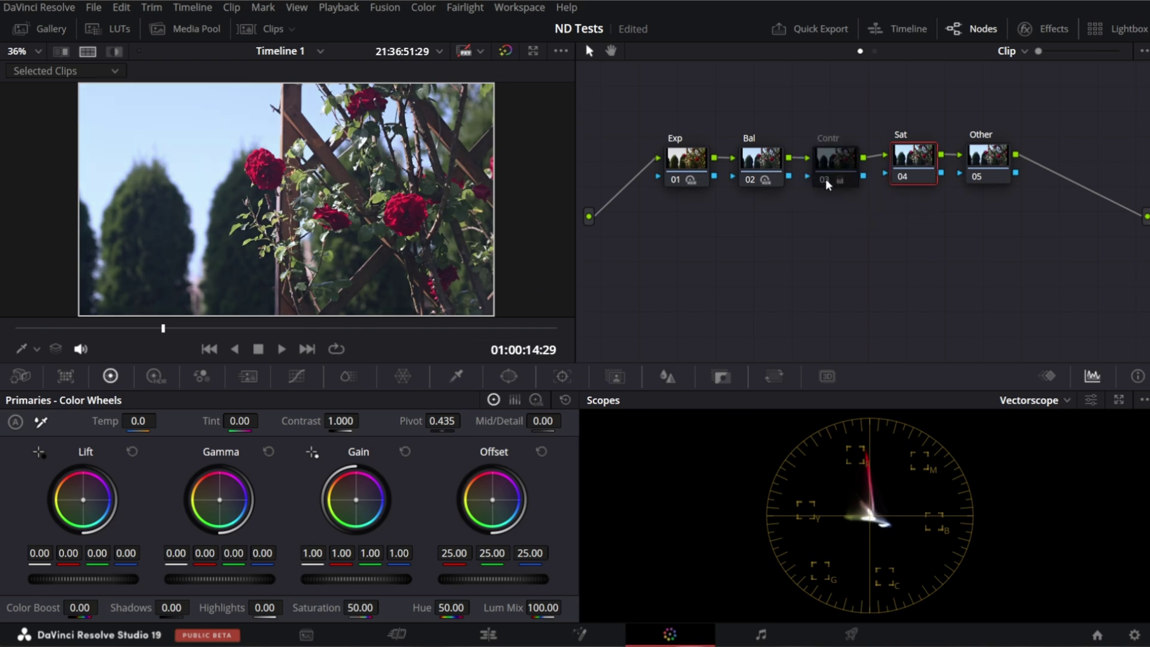
{"action": "left_click", "coordinate": [825, 179]}
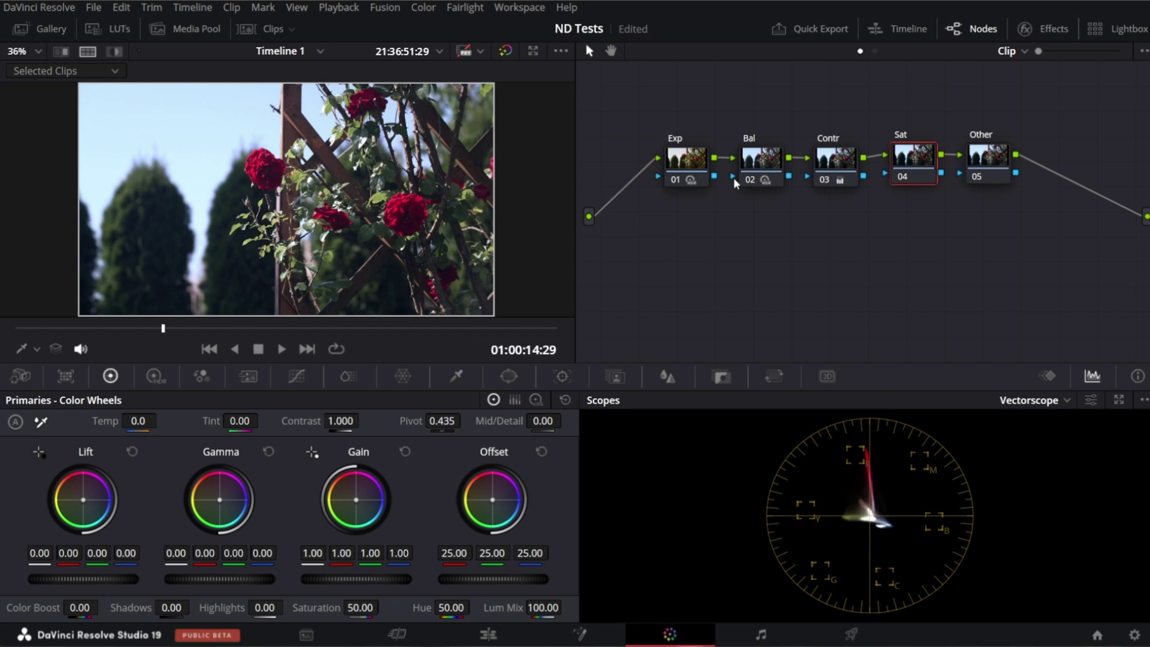
{"action": "left_click", "coordinate": [750, 179]}
{"action": "left_click", "coordinate": [749, 180]}
On the Bal node, pull the HDR Global wheel balance near neutral at 0.02 / -0.01.
{"action": "left_click", "coordinate": [746, 163]}
{"action": "left_click", "coordinate": [156, 376]}
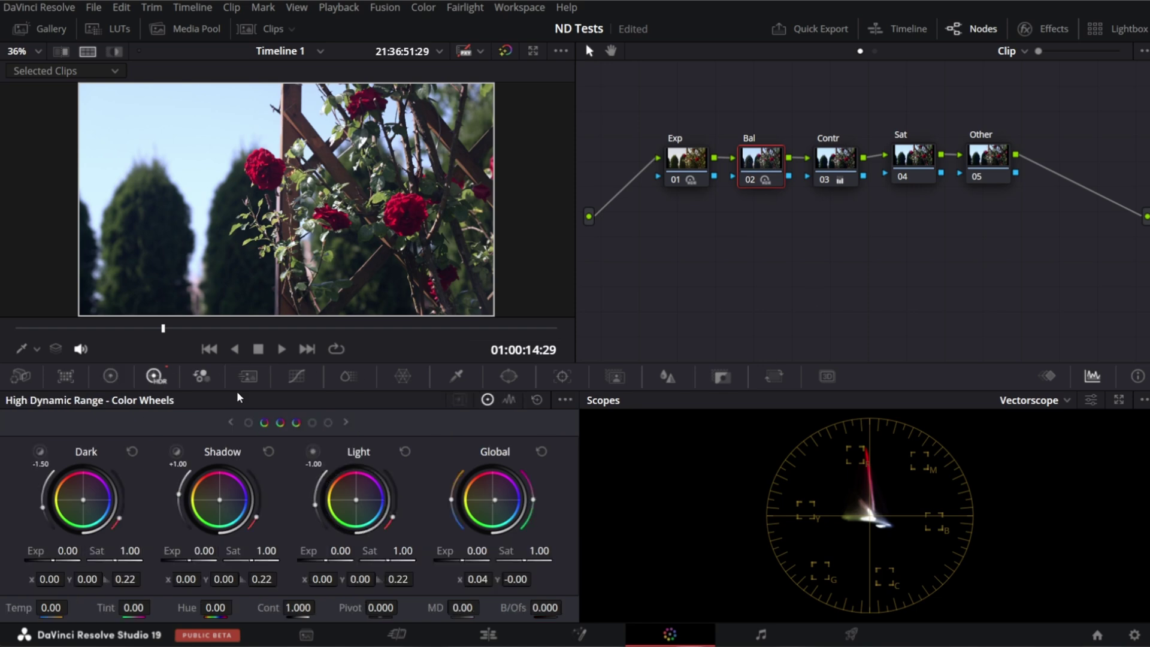
{"action": "scroll", "coordinate": [274, 108], "scroll_direction": "up", "scroll_amount": 3}
{"action": "scroll", "coordinate": [270, 180], "scroll_direction": "up", "scroll_amount": 2}
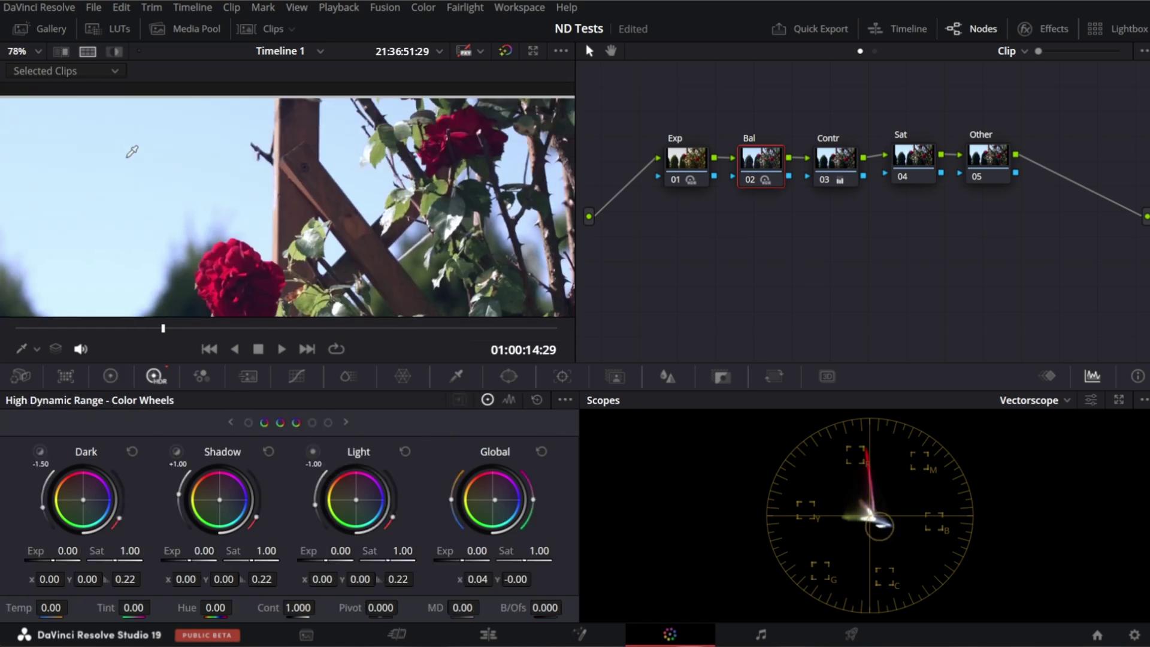
{"action": "left_click", "coordinate": [541, 452]}
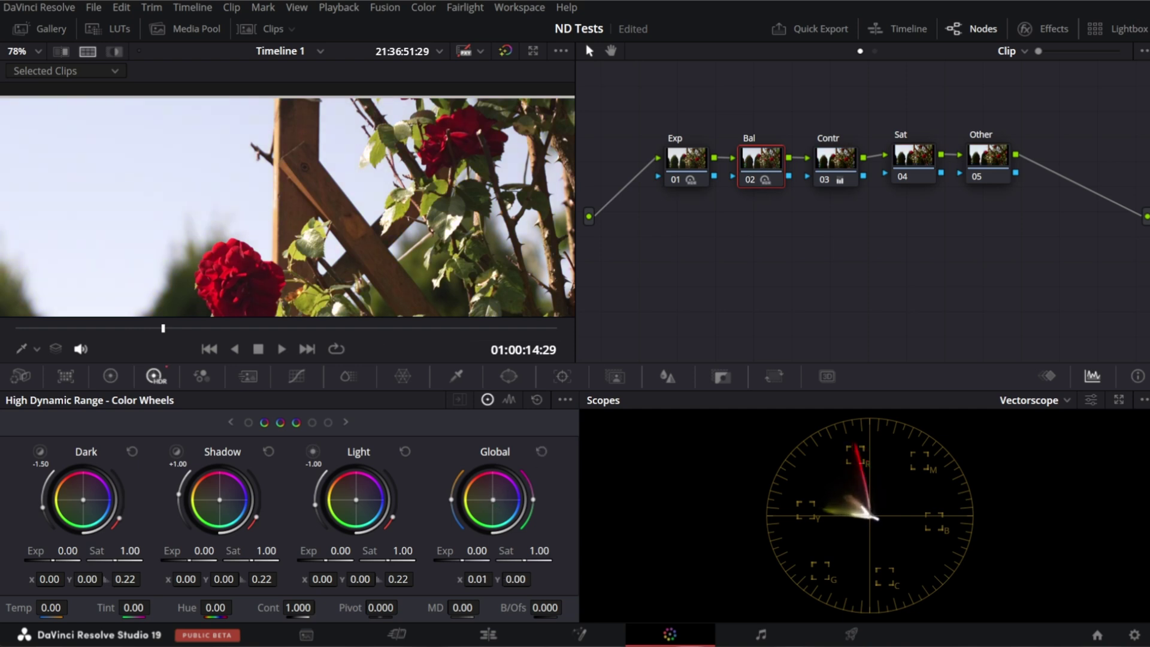
{"action": "scroll", "coordinate": [422, 234], "scroll_direction": "down", "scroll_amount": 3}
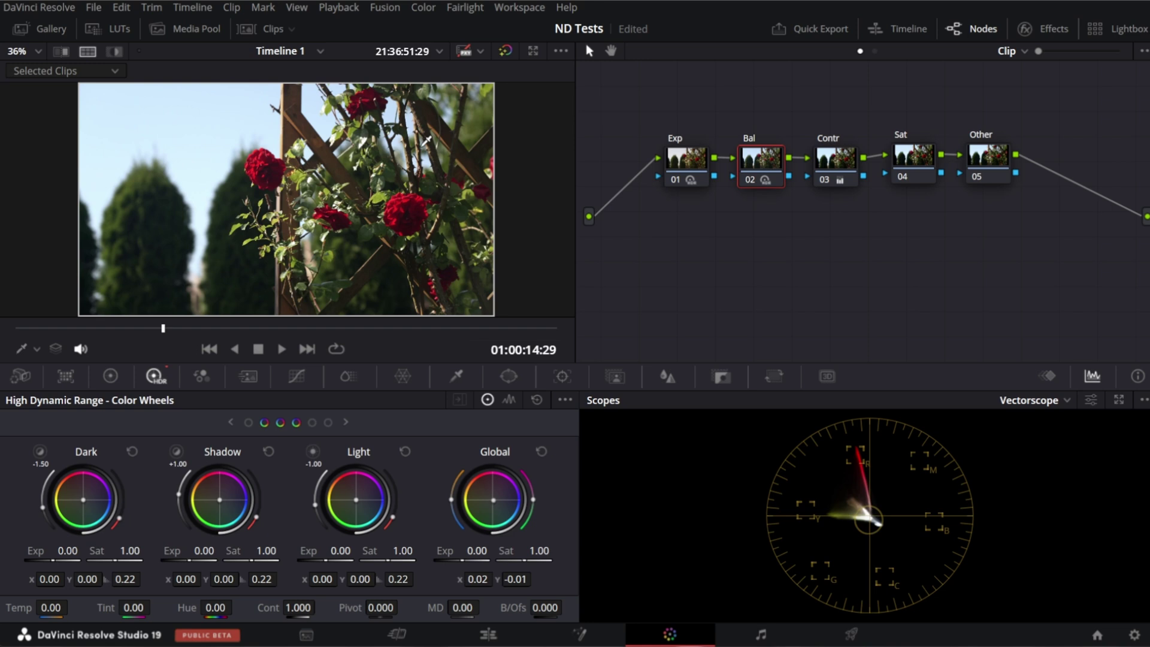
{"action": "scroll", "coordinate": [413, 149], "scroll_direction": "down", "scroll_amount": 2}
{"action": "scroll", "coordinate": [422, 126], "scroll_direction": "down", "scroll_amount": 1}
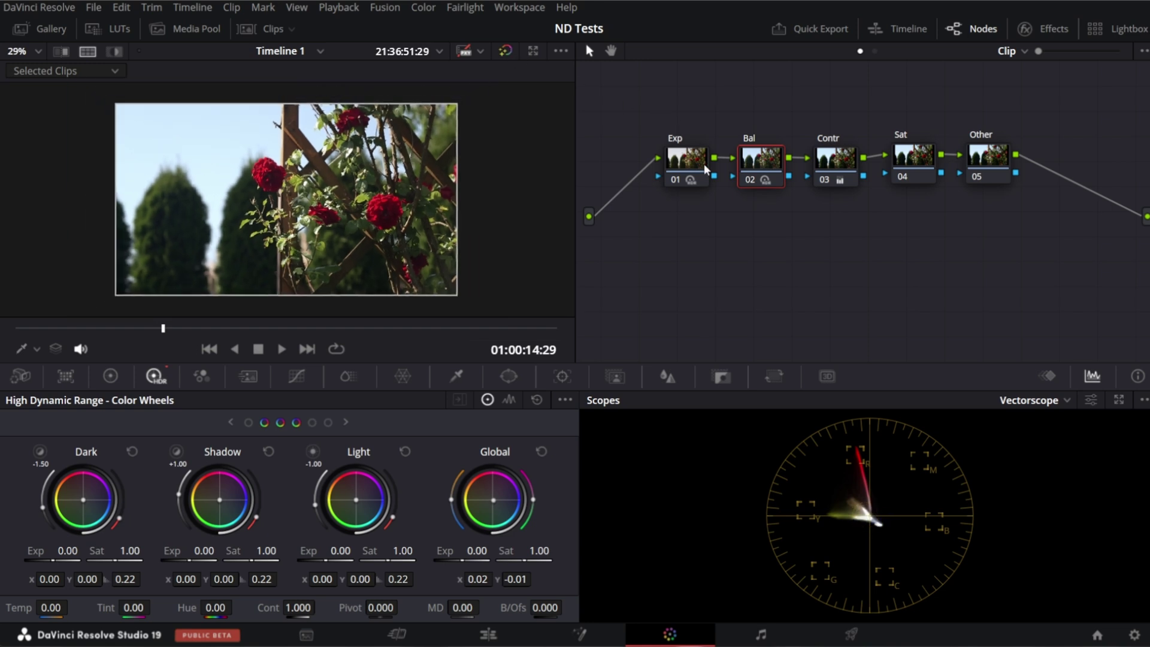
{"action": "left_click", "coordinate": [753, 177]}
{"action": "key", "text": "shift+z"}
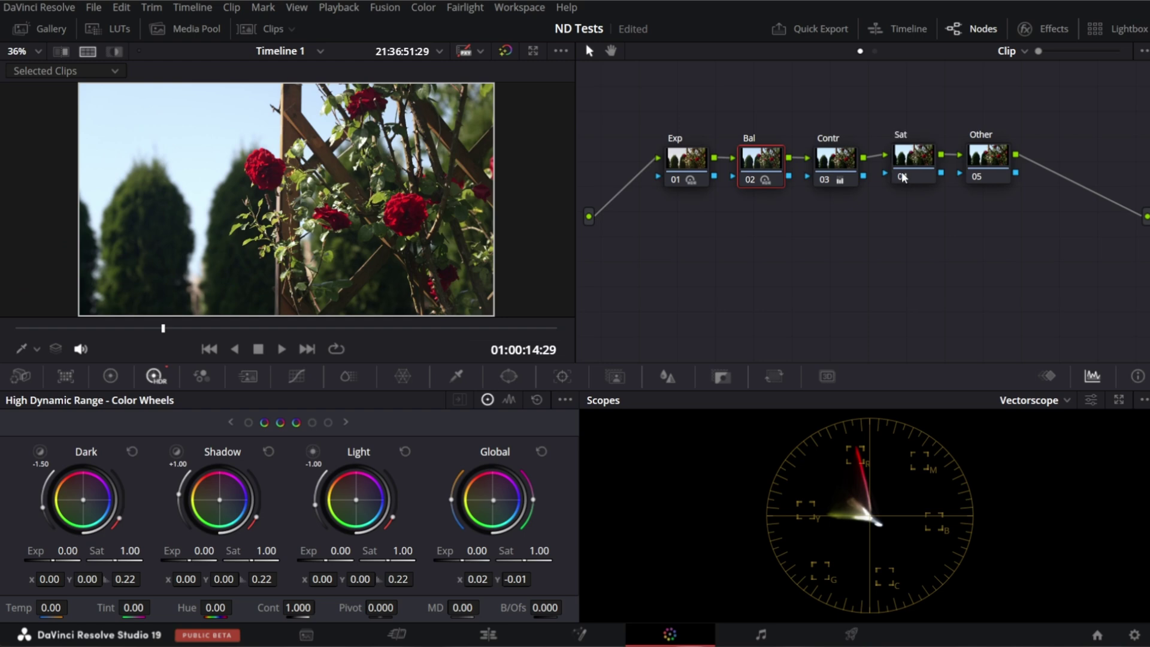
Move to the Other node with the Color Warper displayed.
{"action": "left_click", "coordinate": [1001, 154]}
{"action": "scroll", "coordinate": [270, 198], "scroll_direction": "up", "scroll_amount": 5}
{"action": "scroll", "coordinate": [270, 198], "scroll_direction": "up", "scroll_amount": 5}
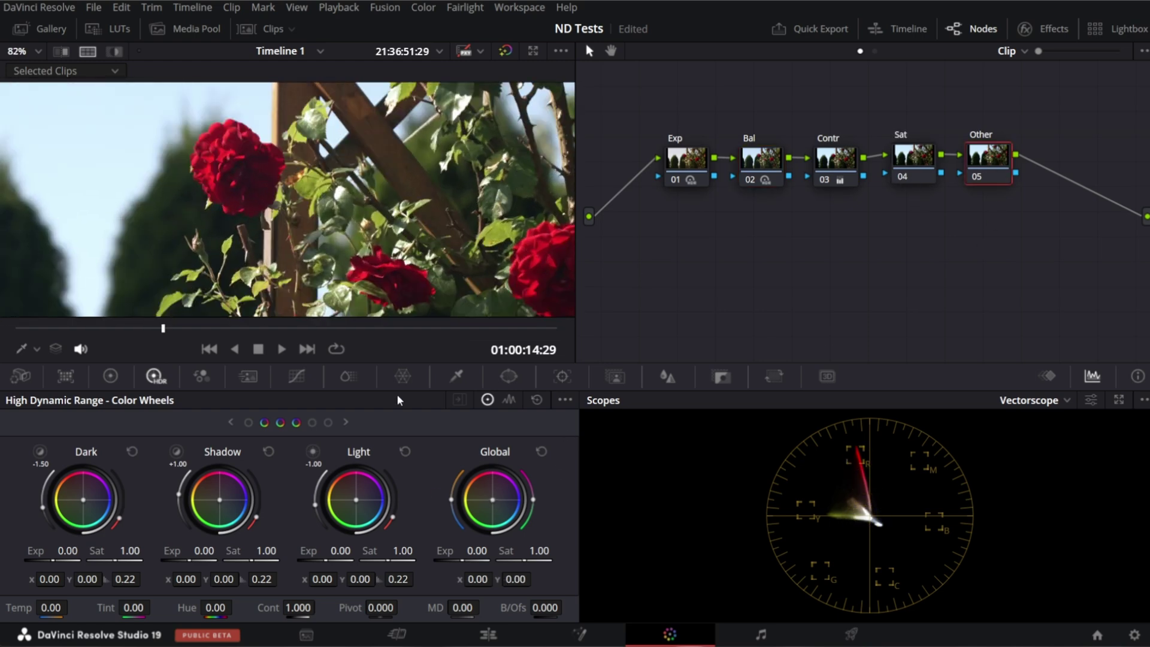
{"action": "left_click", "coordinate": [404, 376]}
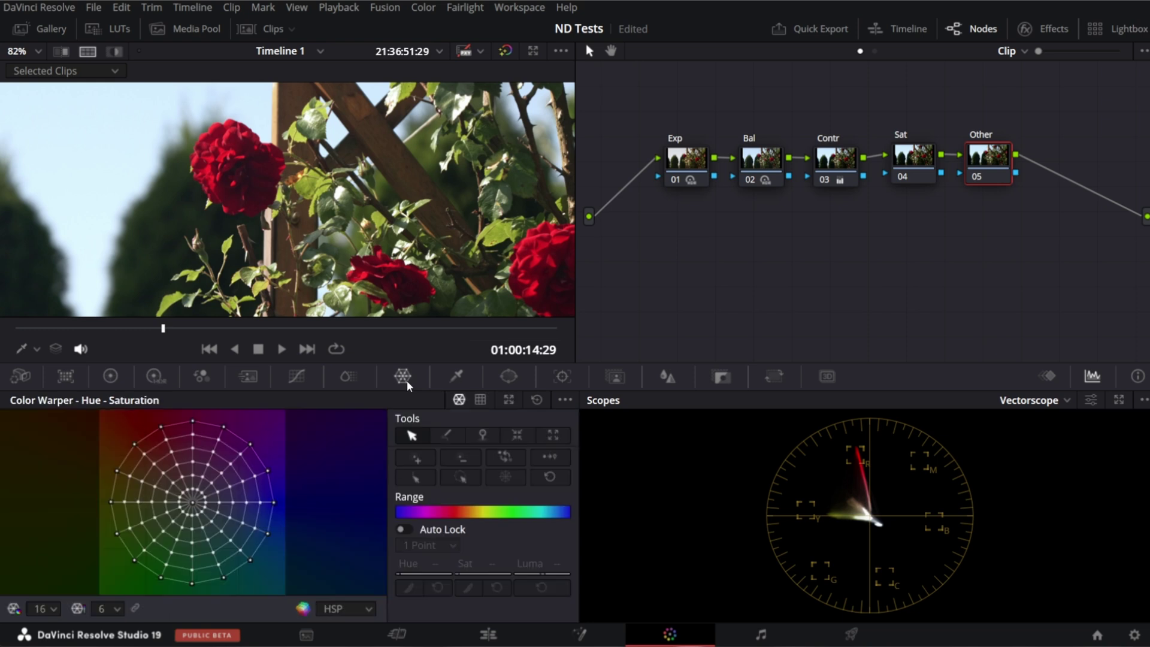
With an 8-point warper grid, shift the green hues to hue 0.82, saturation 0.78 so leaves turn yellower.
{"action": "left_click", "coordinate": [115, 608]}
{"action": "left_click", "coordinate": [108, 633]}
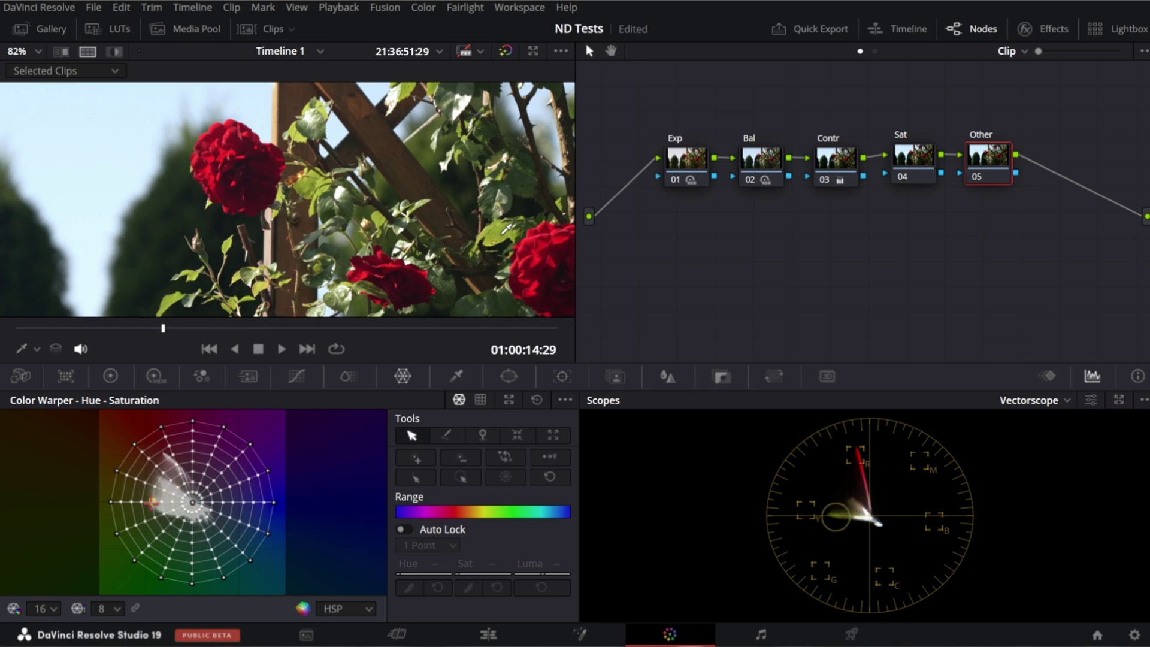
{"action": "mouse_move", "coordinate": [508, 229]}
{"action": "left_mouse_down"}
{"action": "mouse_move", "coordinate": [521, 188]}
{"action": "mouse_move", "coordinate": [436, 205]}
{"action": "mouse_move", "coordinate": [472, 209]}
{"action": "left_mouse_up"}
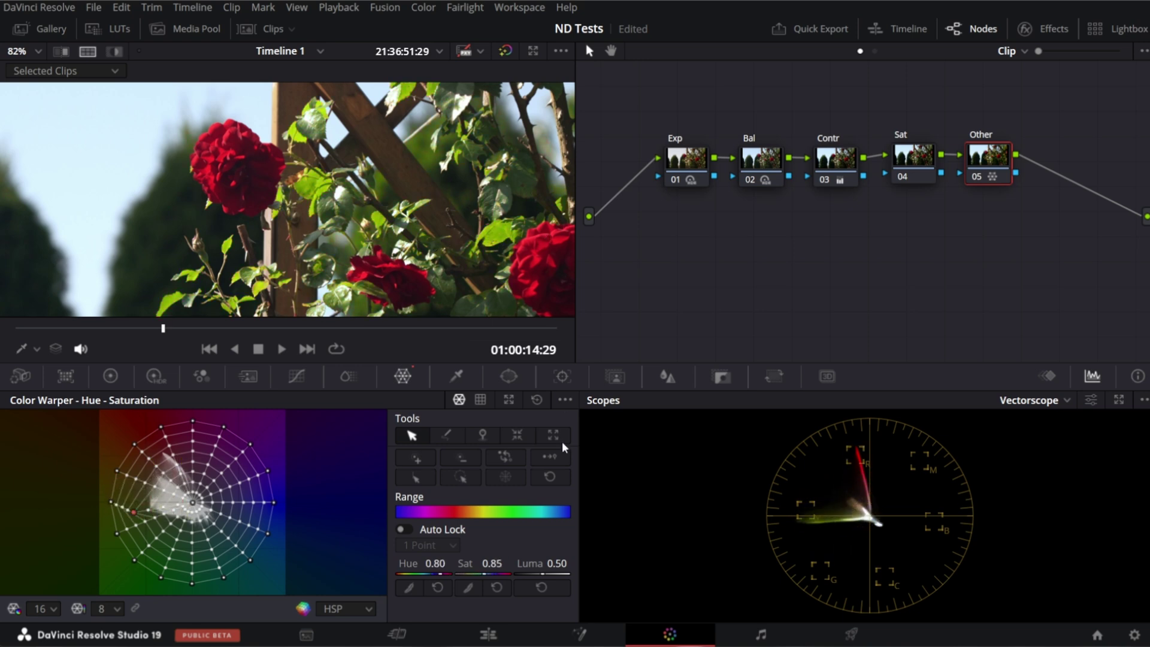
{"action": "left_click_drag", "start_coordinate": [504, 236], "coordinate": [503, 236]}
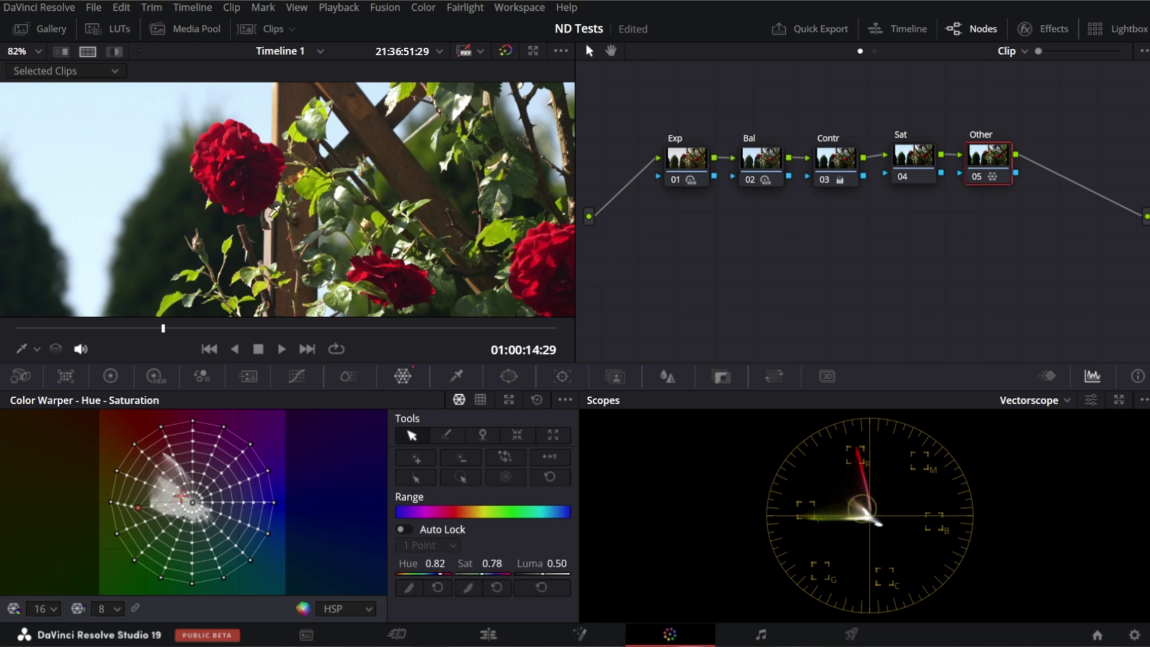
{"action": "scroll", "coordinate": [276, 108], "scroll_direction": "down", "scroll_amount": 3}
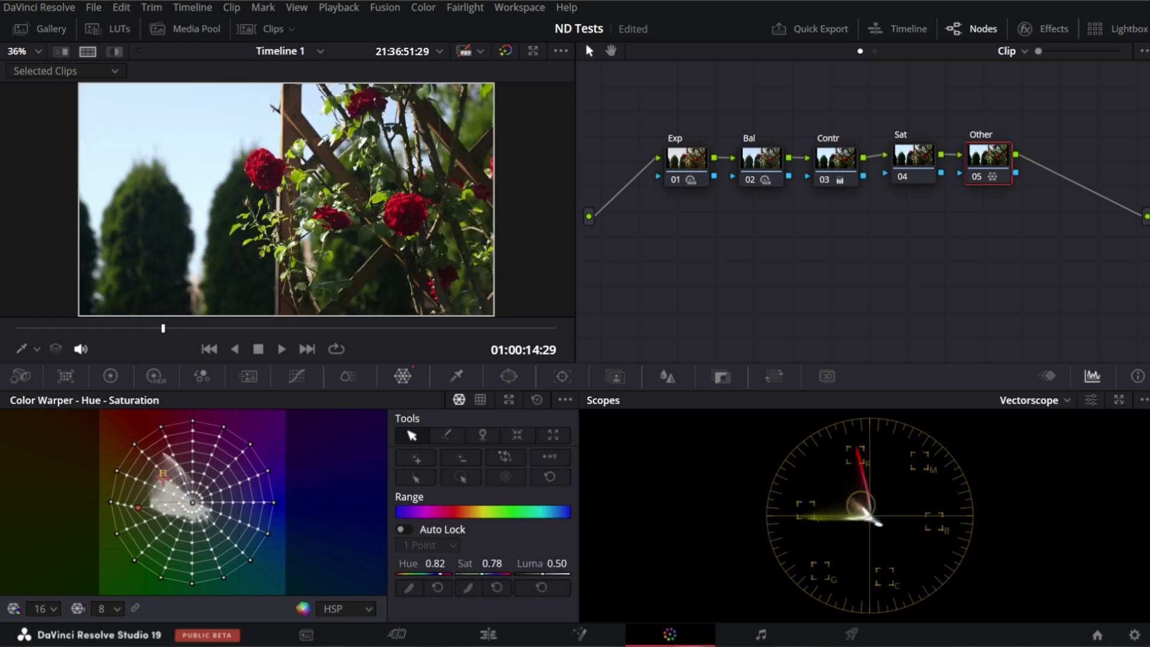
In the enlarged viewer, bypass and restore the grade to compare against the original clip.
{"action": "key", "text": "shift+f"}
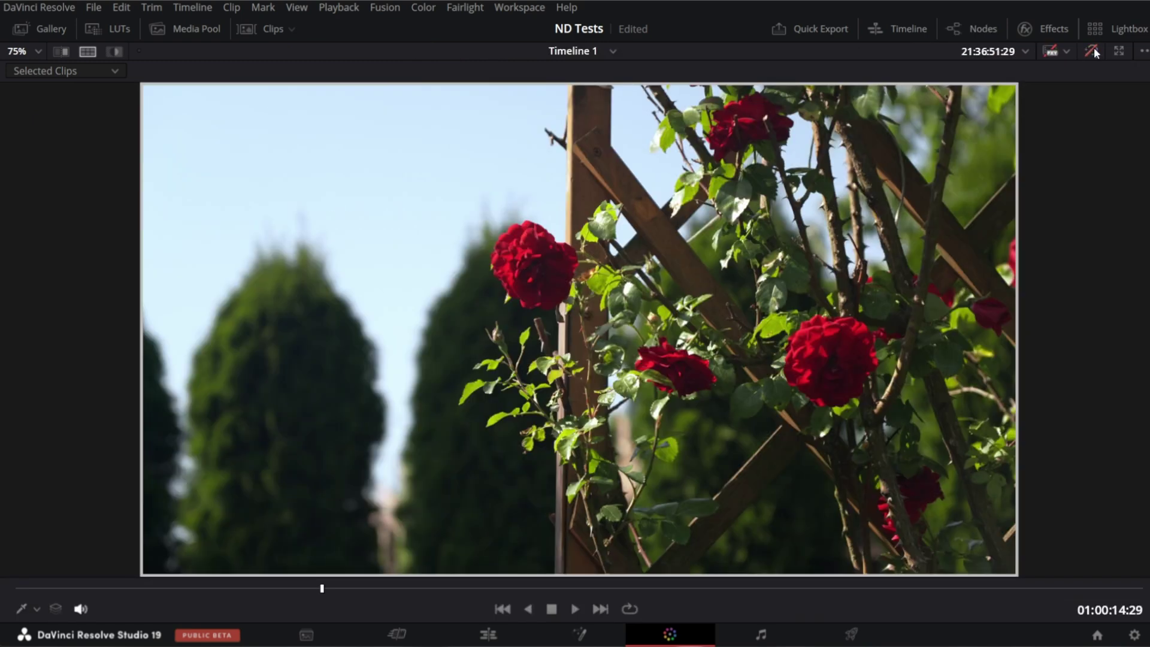
{"action": "left_click", "coordinate": [1096, 52]}
{"action": "left_click", "coordinate": [1095, 52]}
{"action": "key", "text": "shift+f"}
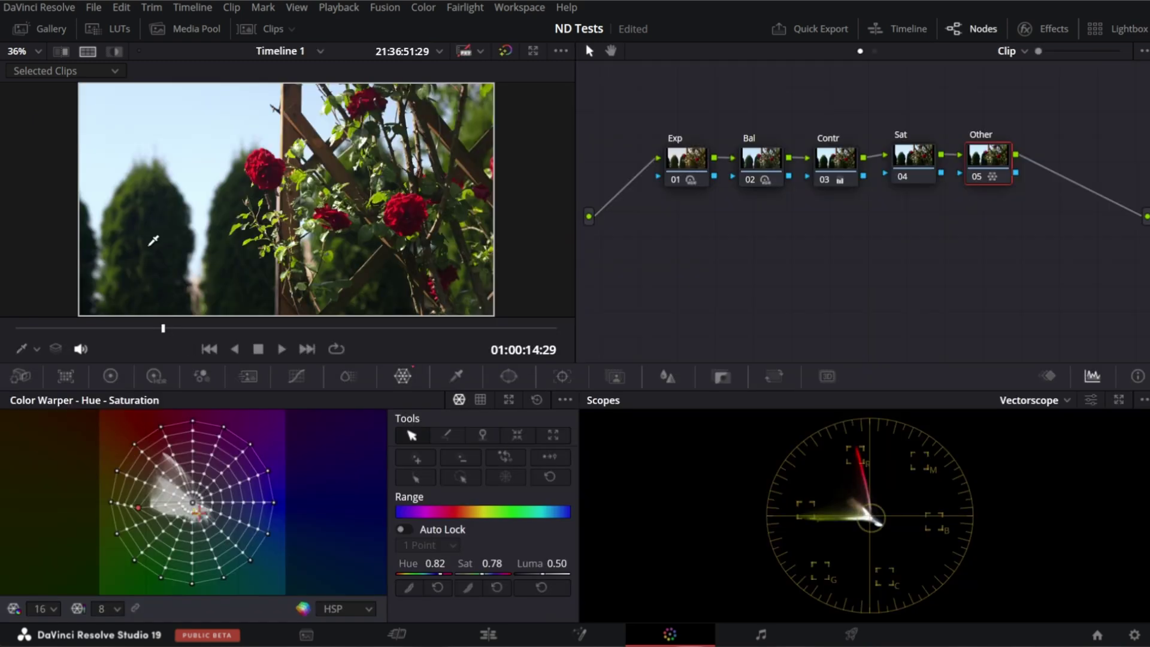
Compare the rose clip with reference clip 01 in split screen in the enlarged viewer.
{"action": "left_click", "coordinate": [270, 29]}
{"action": "left_click", "coordinate": [36, 330], "text": "ctrl"}
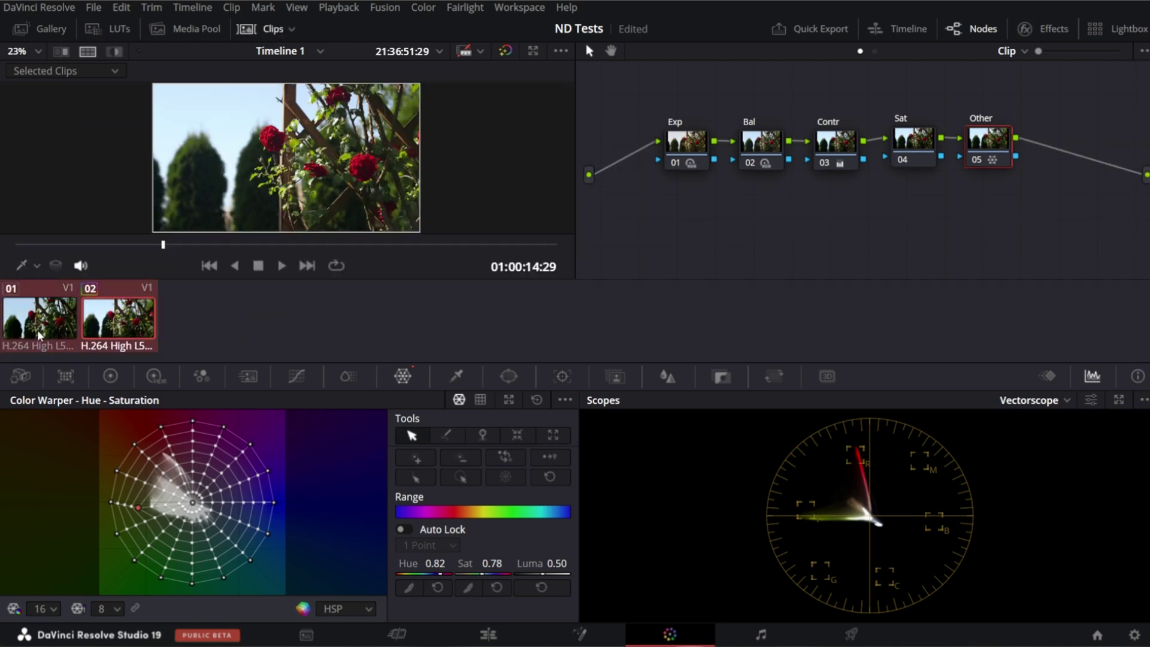
{"action": "key", "text": "ctrl+alt+w"}
{"action": "key", "text": "shift+f"}
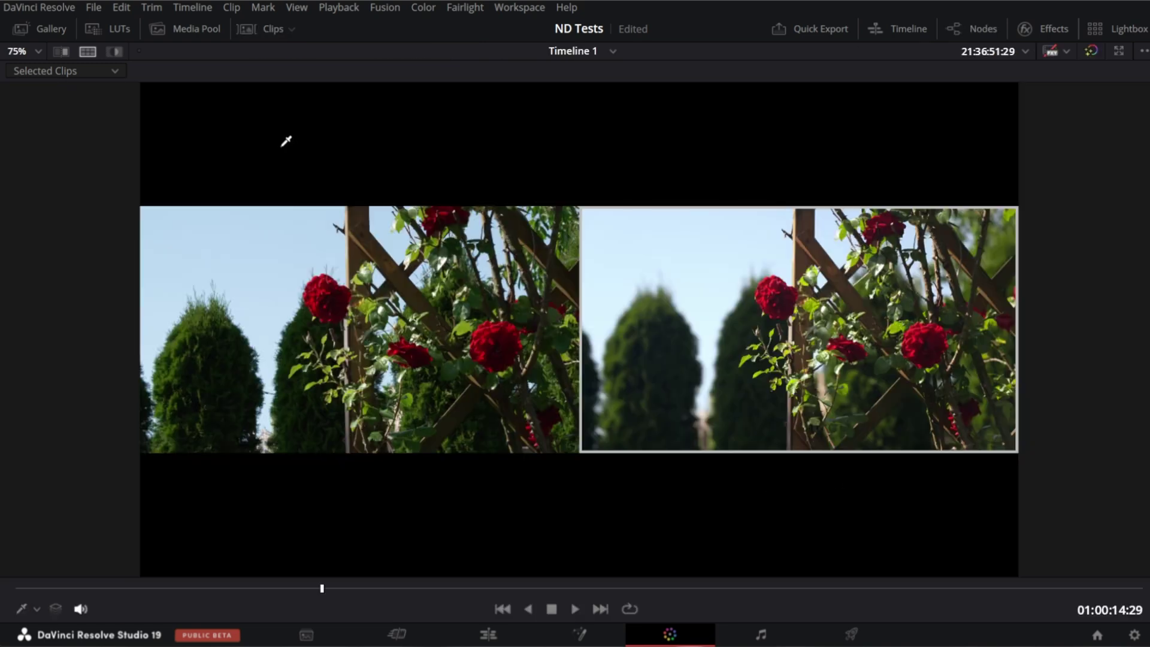
{"action": "scroll", "coordinate": [644, 365], "scroll_direction": "up", "scroll_amount": 2}
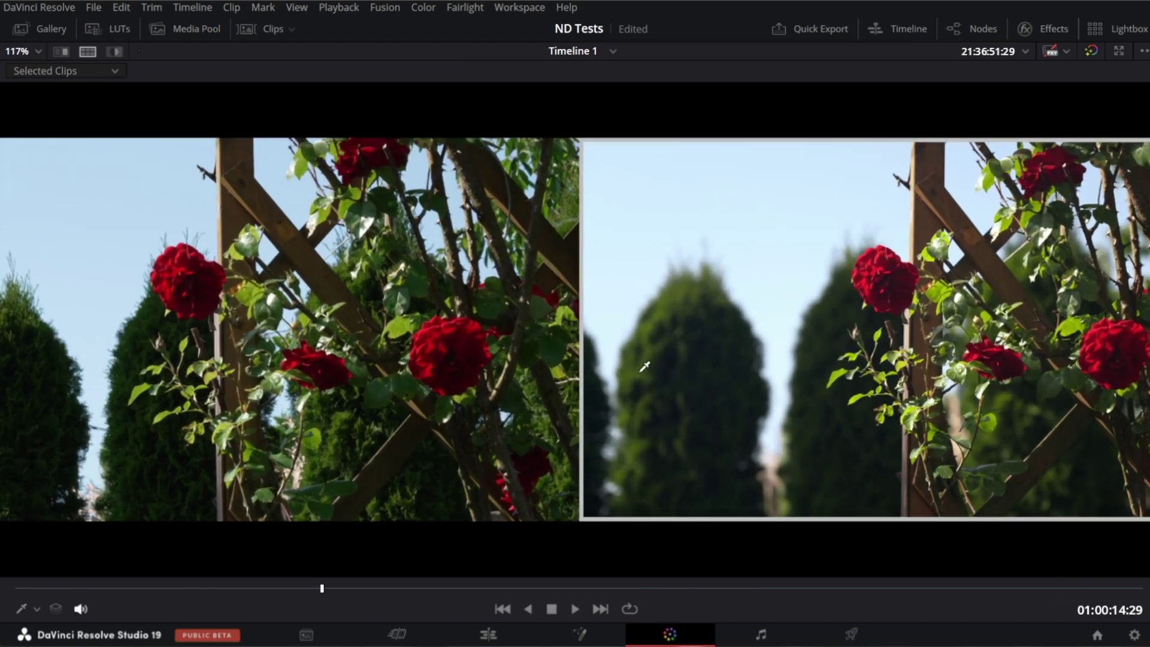
{"action": "scroll", "coordinate": [644, 366], "scroll_direction": "up", "scroll_amount": 1}
{"action": "scroll", "coordinate": [680, 364], "scroll_direction": "down", "scroll_amount": 1}
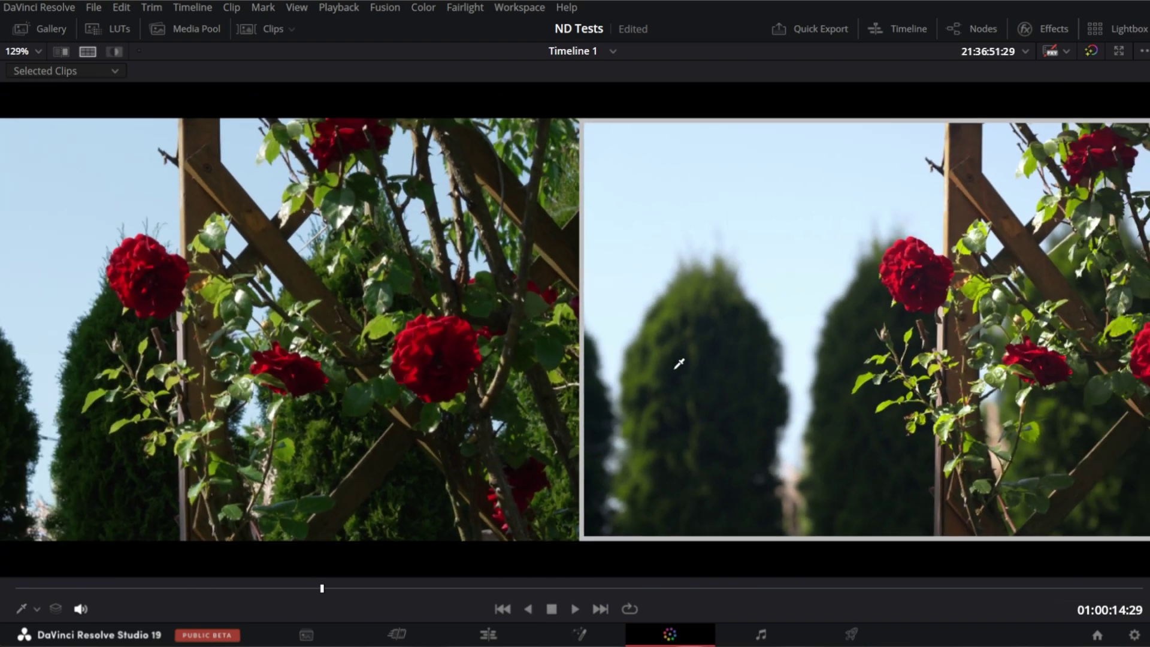
{"action": "scroll", "coordinate": [679, 363], "scroll_direction": "down", "scroll_amount": 1}
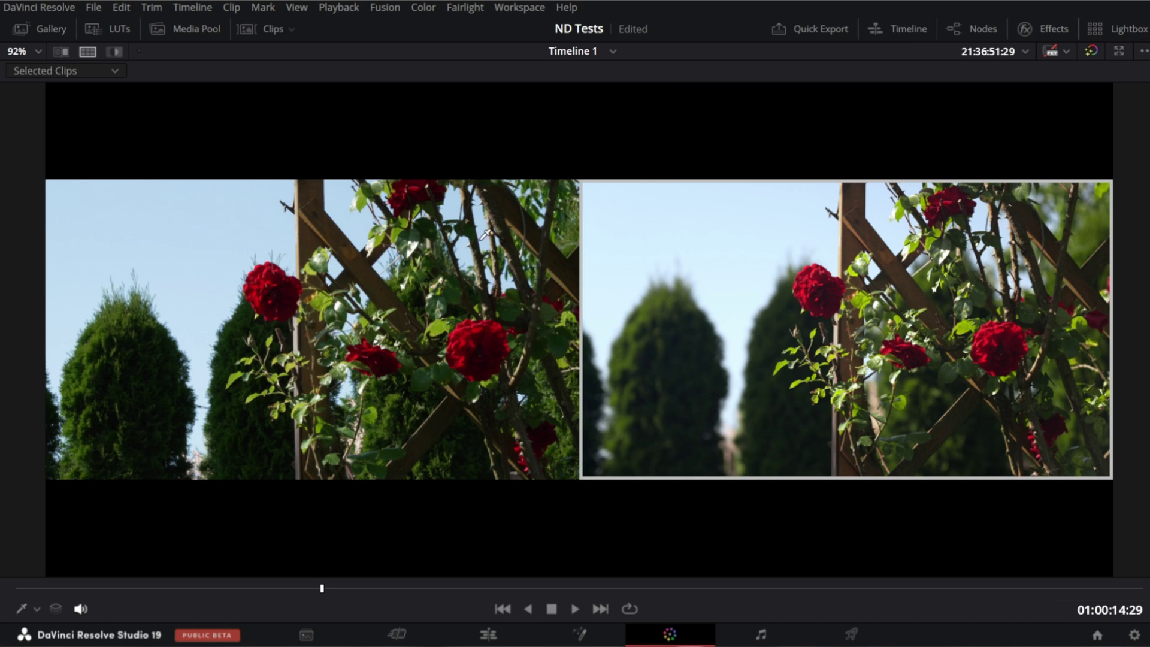
{"action": "key", "text": "shift+f"}
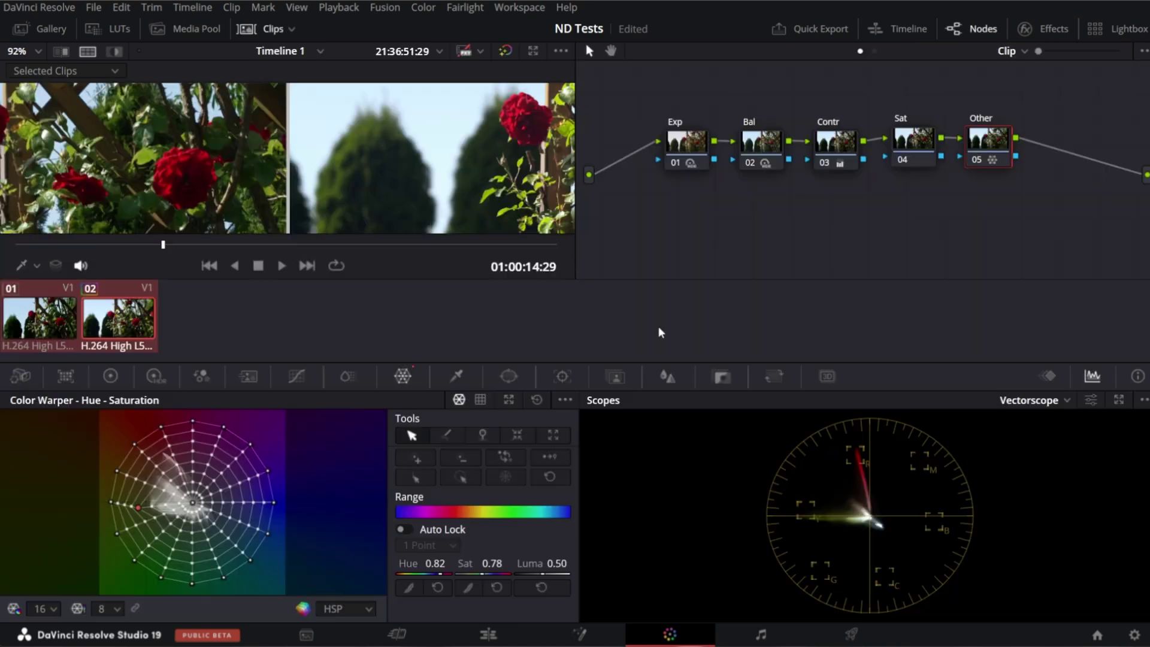
{"action": "scroll", "coordinate": [107, 156], "scroll_direction": "up", "scroll_amount": 4}
Repeat the side-by-side comparison with clip 01 fitted in the viewer, then hide the clip list.
{"action": "key", "text": "shift+z"}
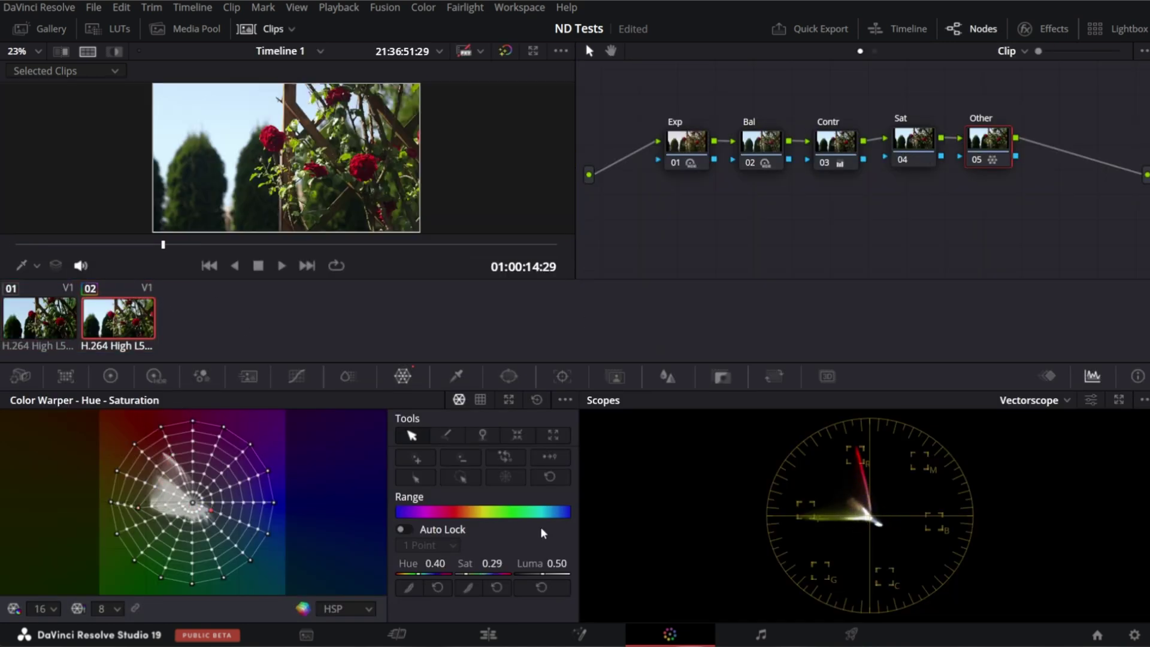
{"action": "left_click", "coordinate": [40, 316]}
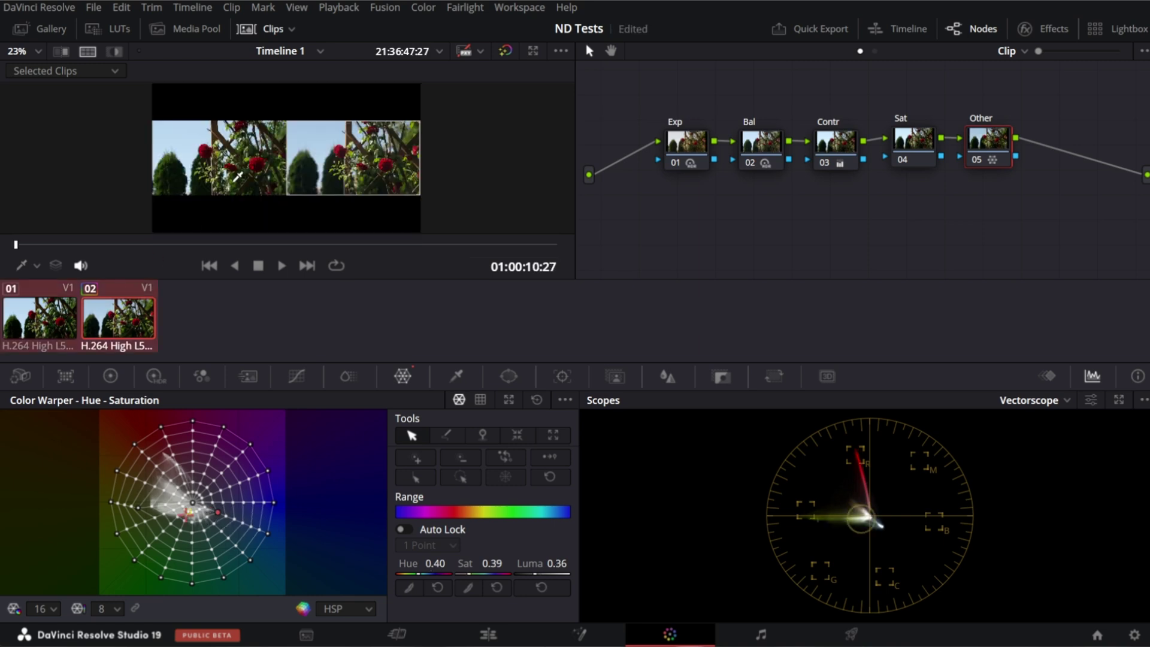
{"action": "key", "text": "shift+f"}
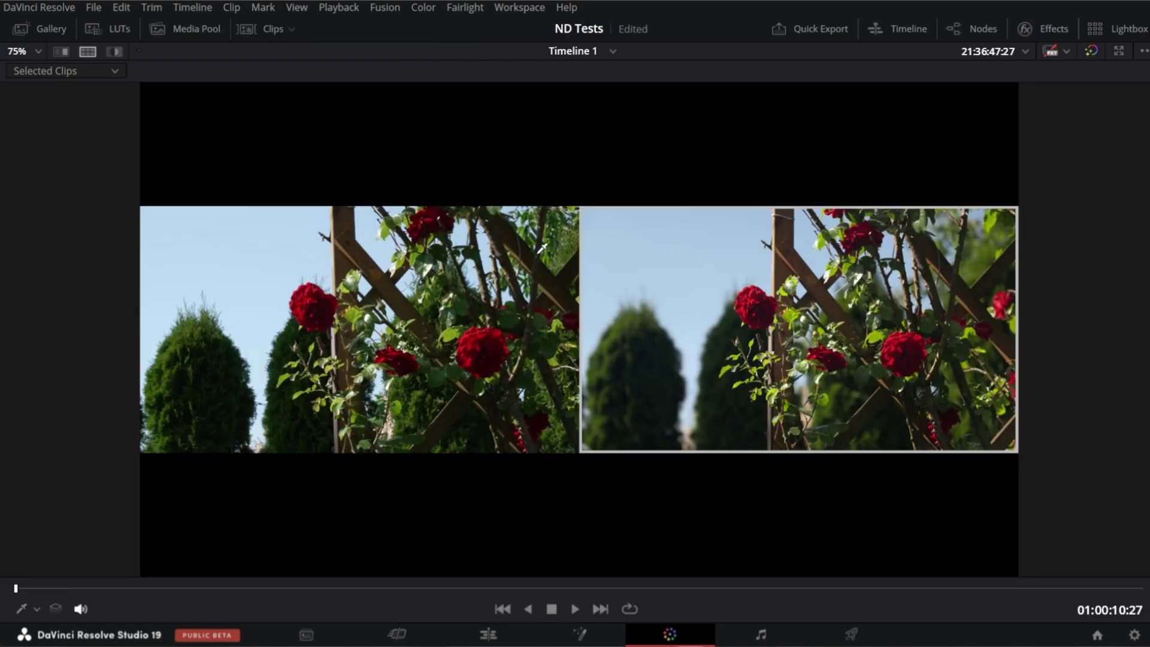
{"action": "scroll", "coordinate": [540, 249], "scroll_direction": "up", "scroll_amount": 2}
{"action": "key", "text": "shift+z"}
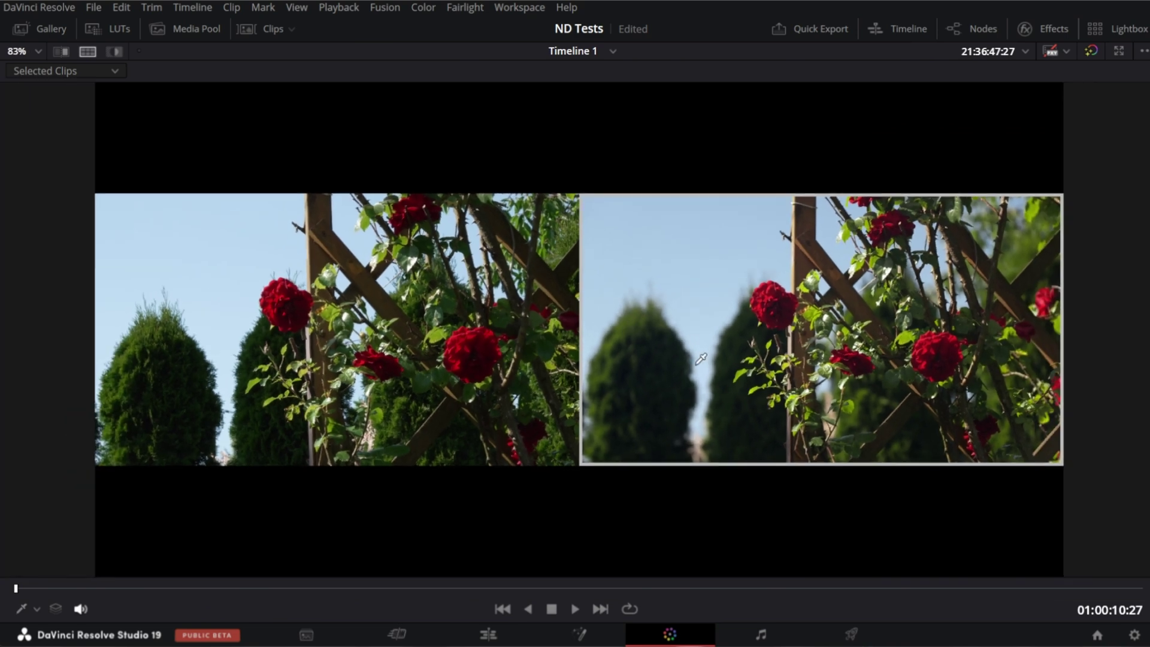
{"action": "key", "text": "shift+f"}
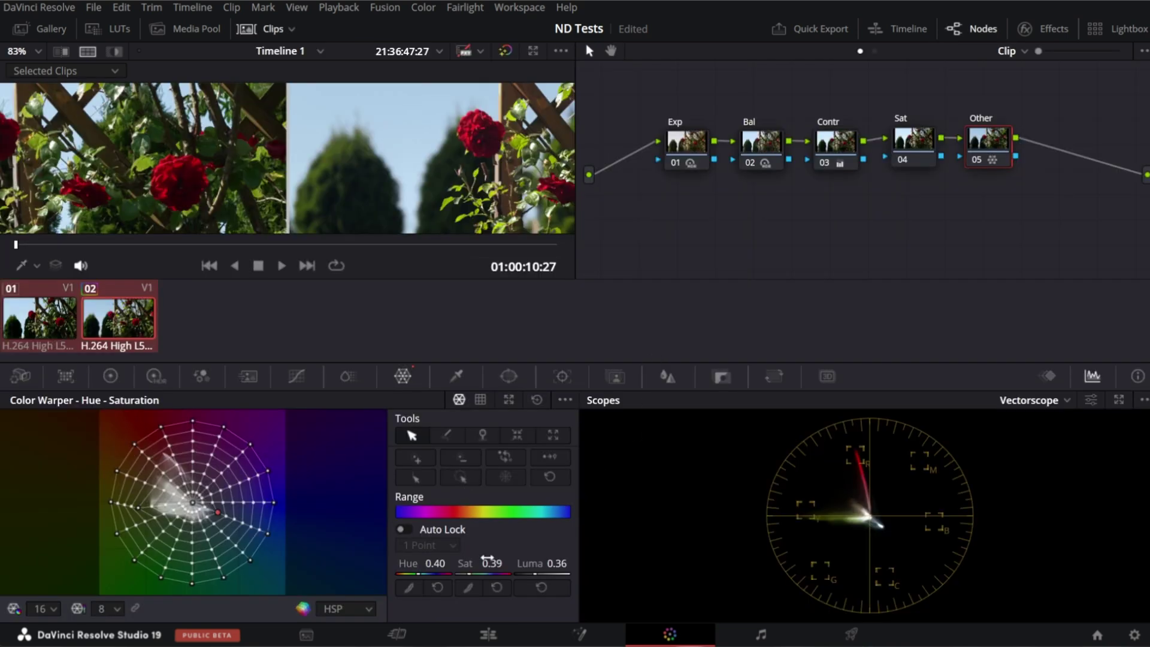
{"action": "key", "text": "shift+z"}
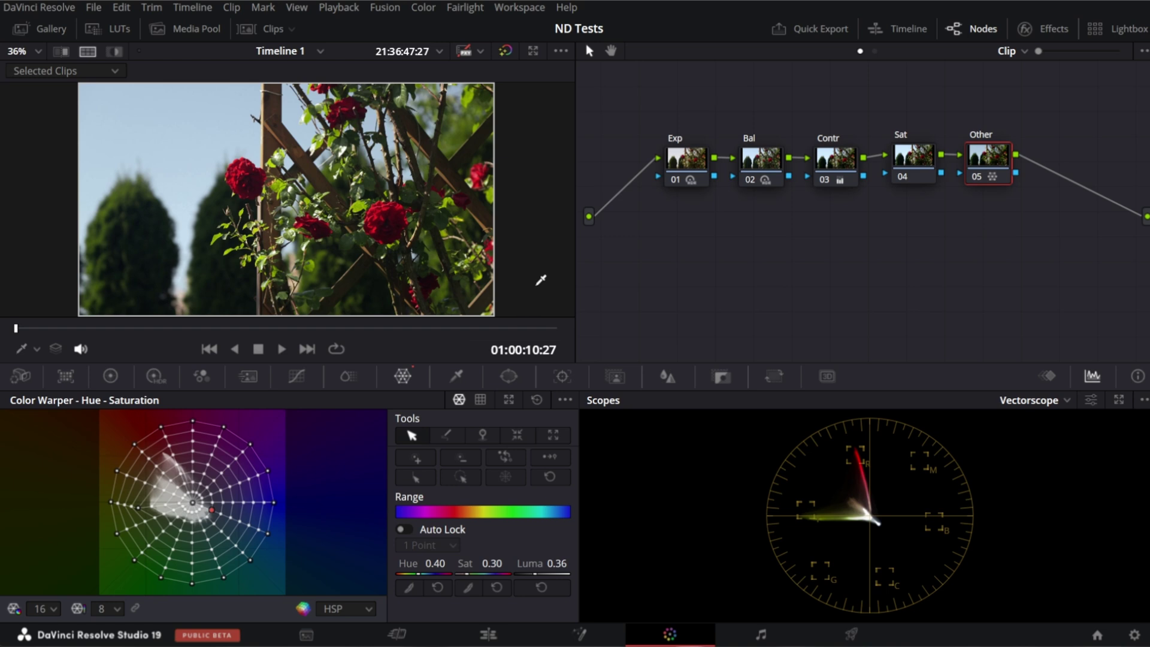
Reset the grade on the Contr, Bal, Exp and Other nodes, leaving the clip uncorrected.
{"action": "right_click", "coordinate": [989, 155]}
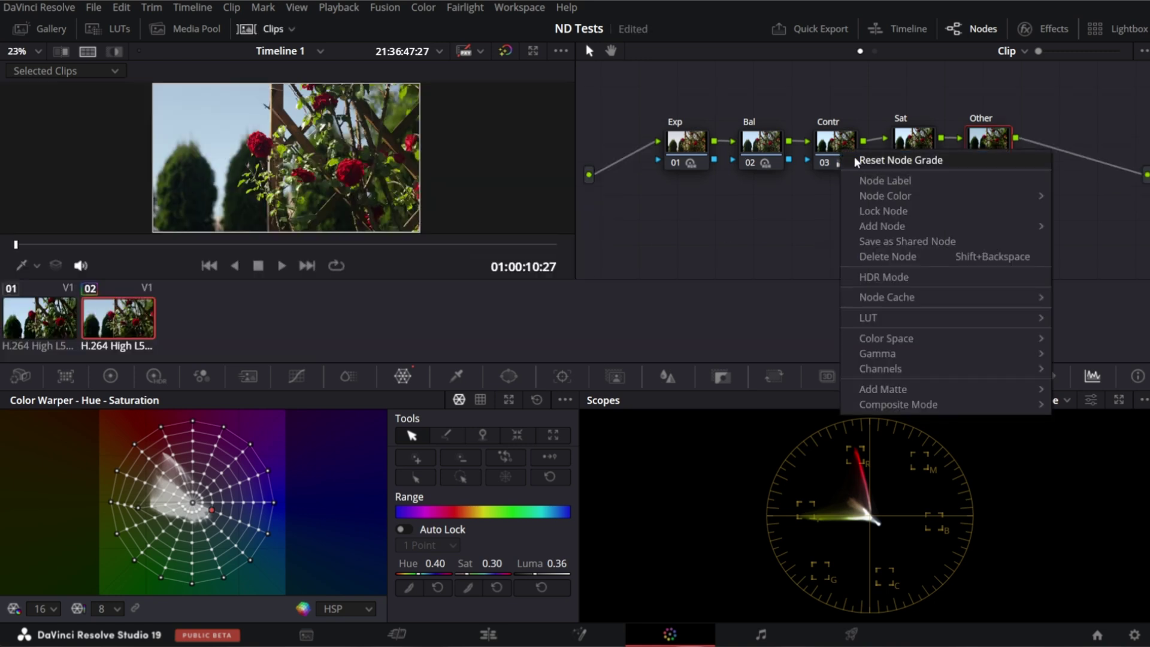
{"action": "left_click", "coordinate": [876, 168]}
{"action": "right_click", "coordinate": [785, 152]}
{"action": "left_click", "coordinate": [830, 156]}
{"action": "right_click", "coordinate": [688, 151]}
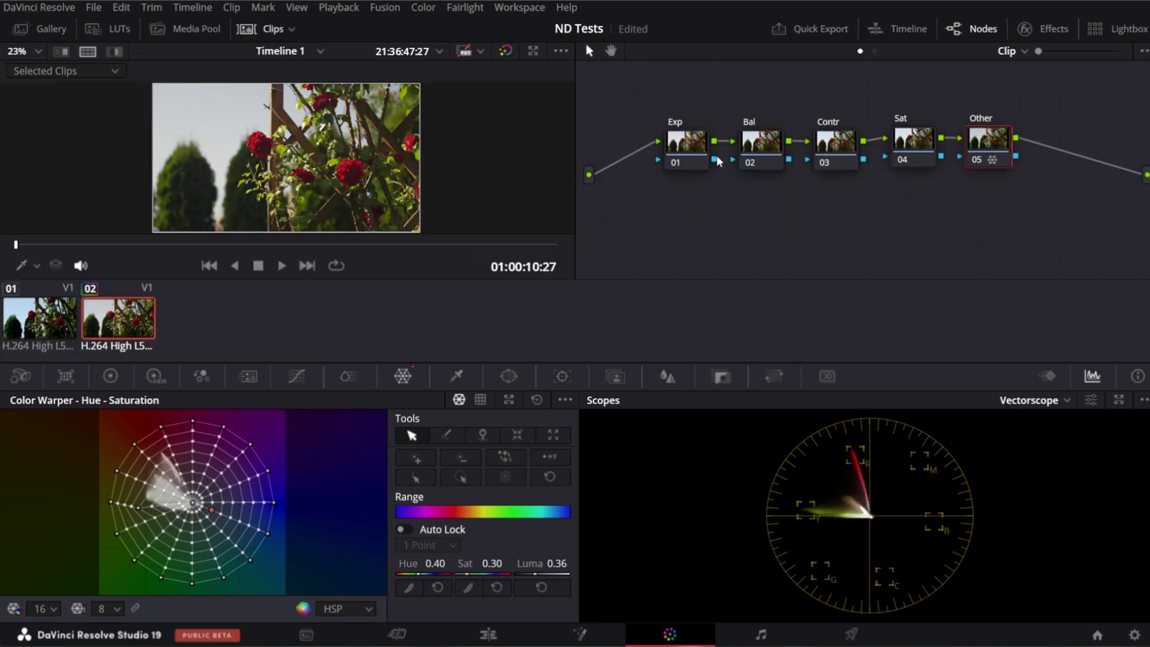
{"action": "left_click", "coordinate": [729, 153]}
{"action": "right_click", "coordinate": [985, 150]}
{"action": "left_click", "coordinate": [1033, 153]}
Nudge the Other node up and bring up reference clip 01's options.
{"action": "left_click_drag", "start_coordinate": [988, 140], "coordinate": [1014, 137]}
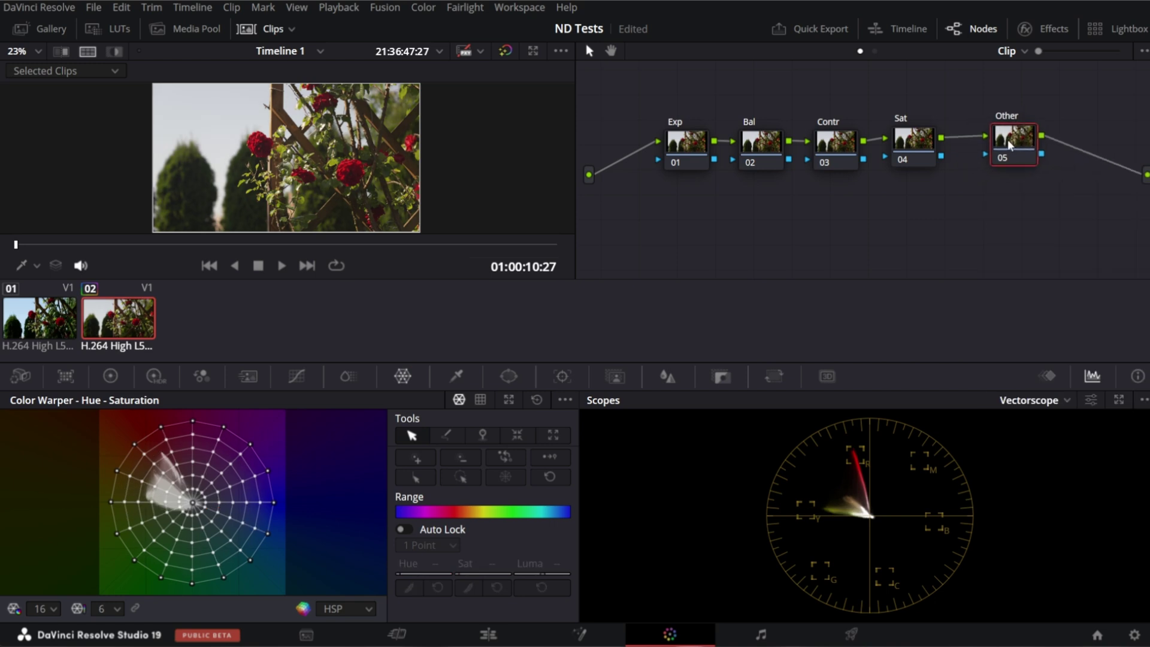
{"action": "right_click", "coordinate": [29, 317]}
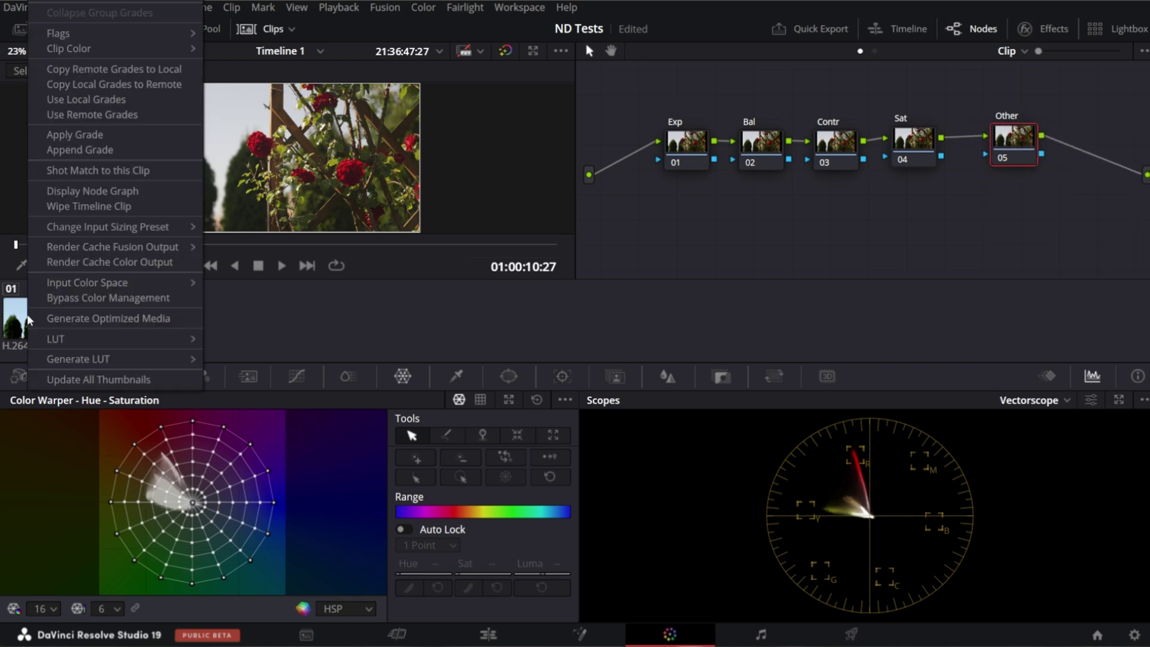
Shot Match clip 02 to reference clip 01 and switch to colour-chart matching.
{"action": "left_click", "coordinate": [69, 170]}
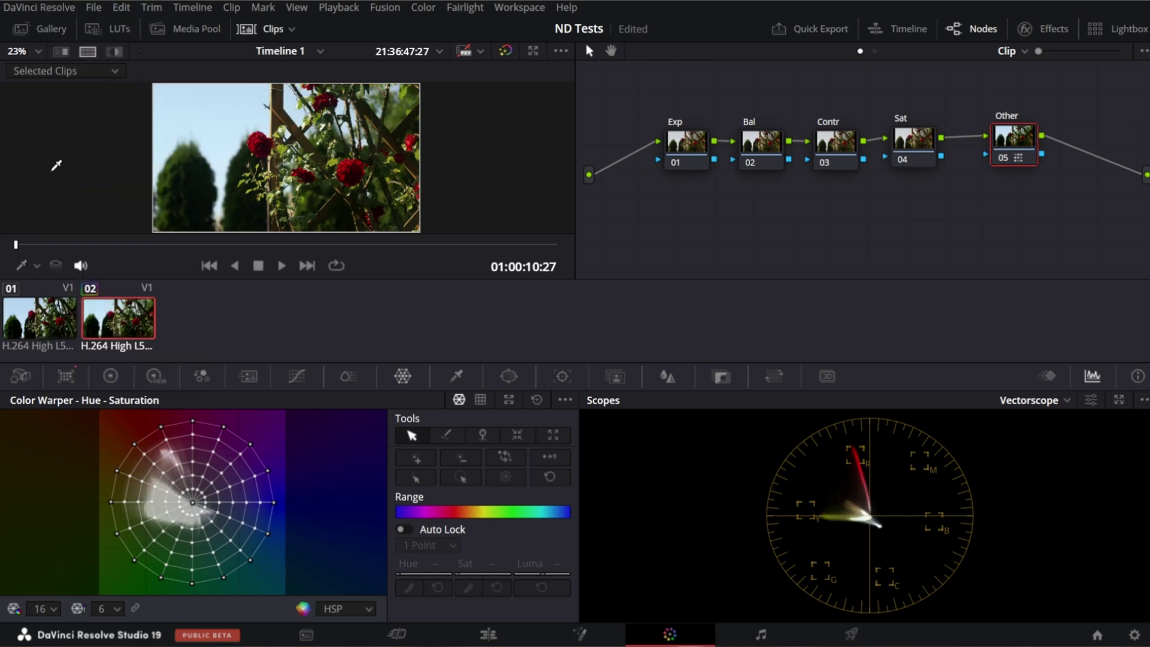
{"action": "left_click_drag", "start_coordinate": [1010, 140], "coordinate": [1004, 140]}
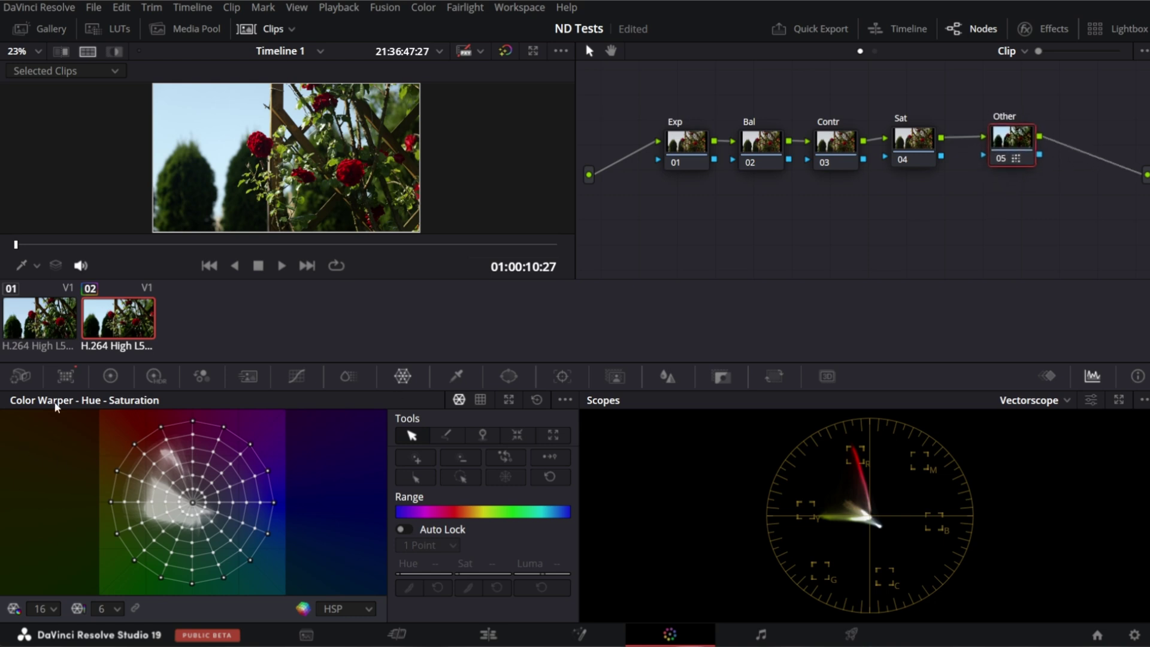
{"action": "left_click", "coordinate": [65, 375]}
Play clip 02 beside clip 01 in the enlarged viewer to check the match.
{"action": "left_click", "coordinate": [40, 319], "text": "ctrl"}
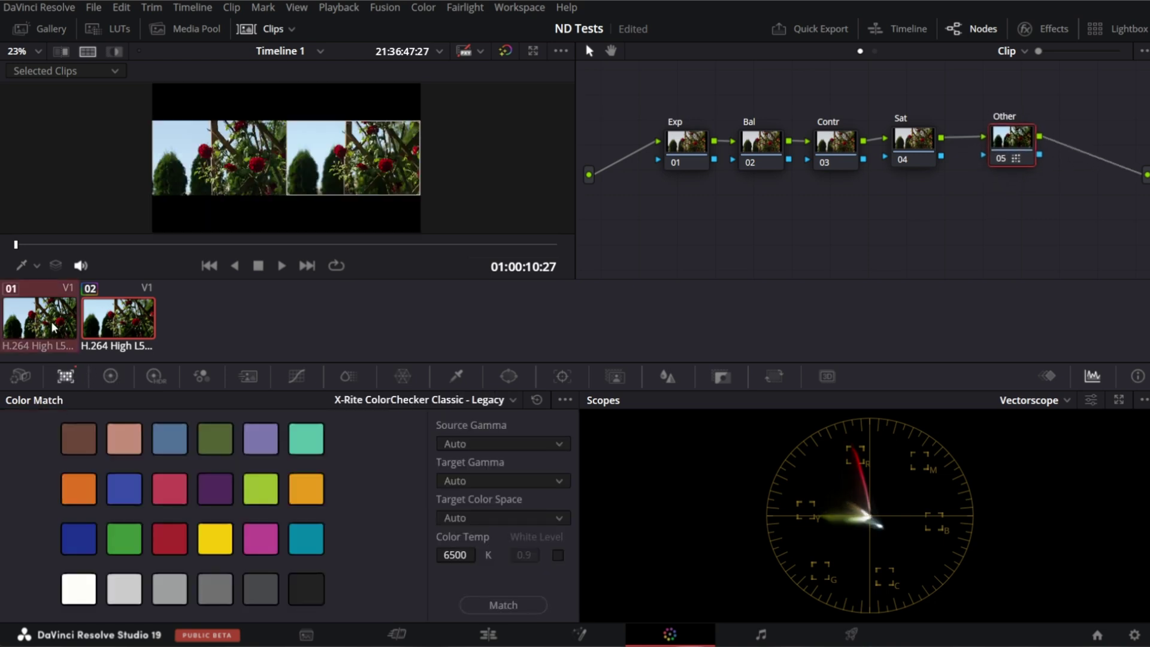
{"action": "key", "text": "alt+f"}
{"action": "scroll", "coordinate": [493, 336], "scroll_direction": "up", "scroll_amount": 5}
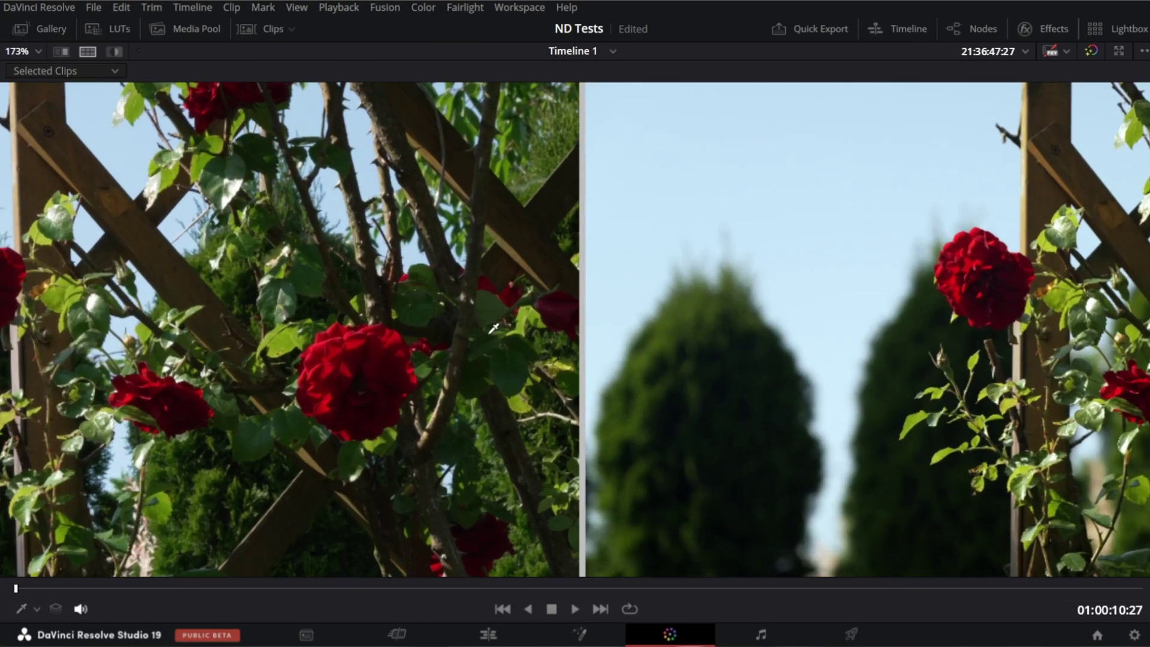
{"action": "key", "text": "space"}
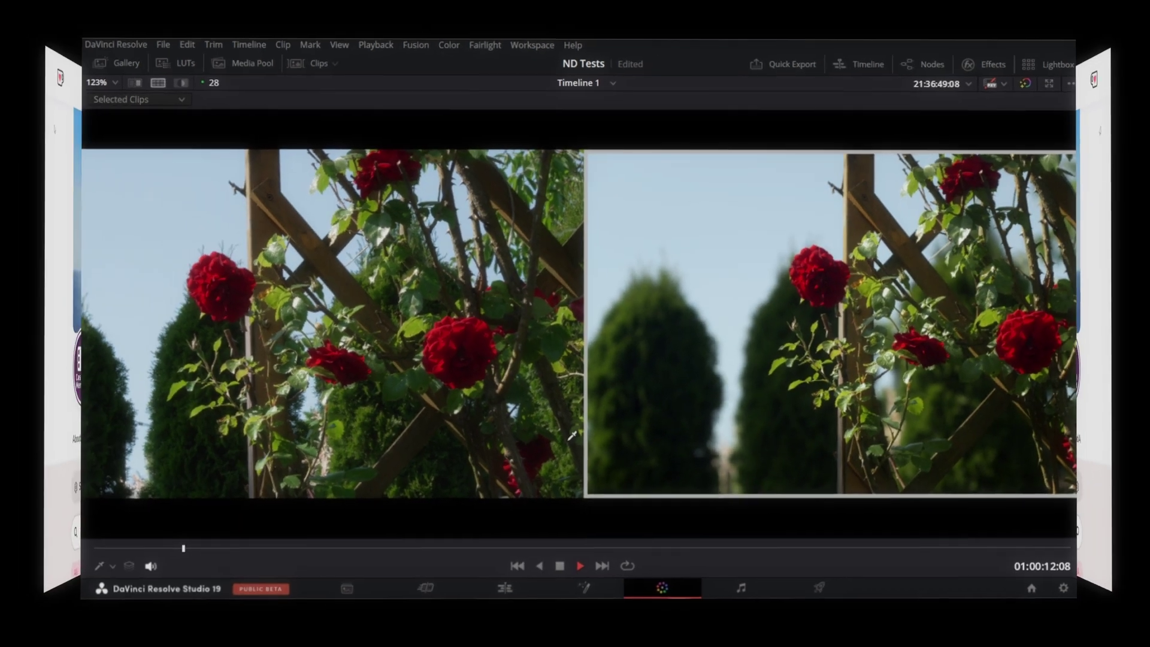
{"action": "key", "text": "ctrl+alt+Right"}
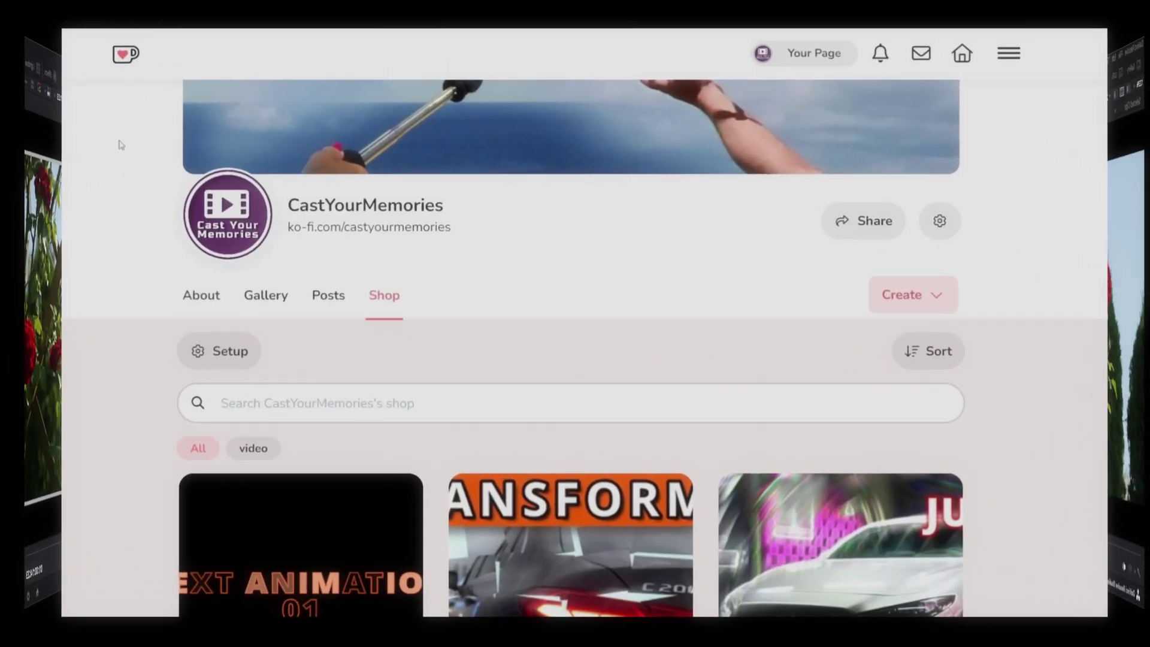
{"action": "scroll", "coordinate": [63, 128], "scroll_direction": "down", "scroll_amount": 8}
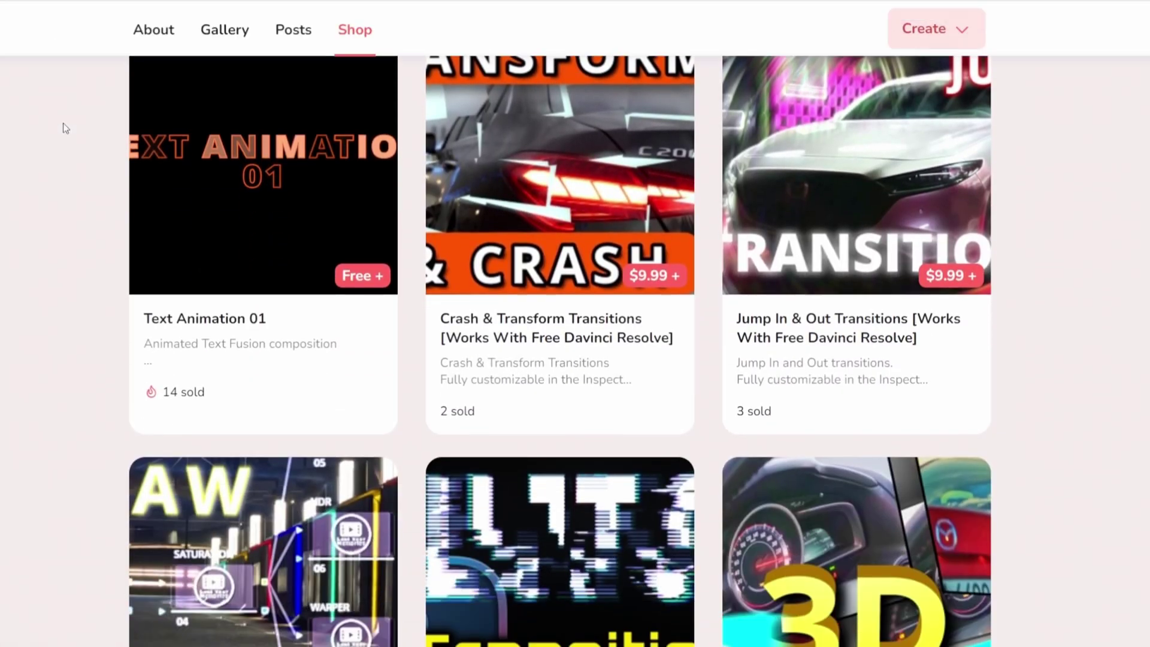
{"action": "scroll", "coordinate": [63, 128], "scroll_direction": "down", "scroll_amount": 5}
{"action": "scroll", "coordinate": [63, 127], "scroll_direction": "down", "scroll_amount": 4}
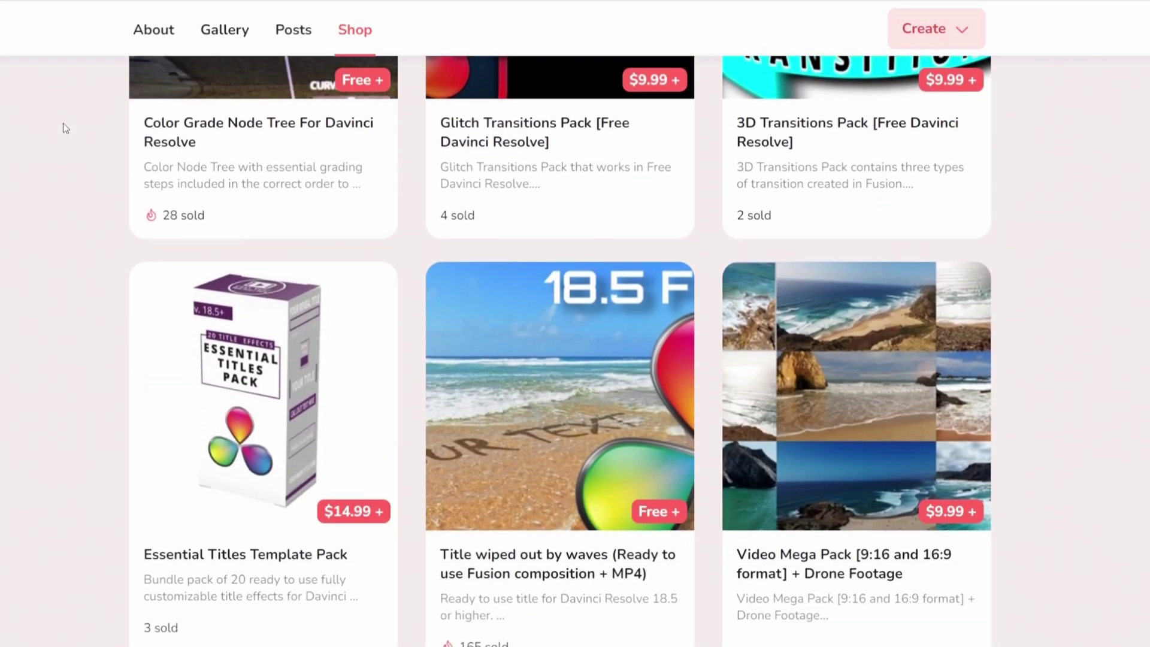